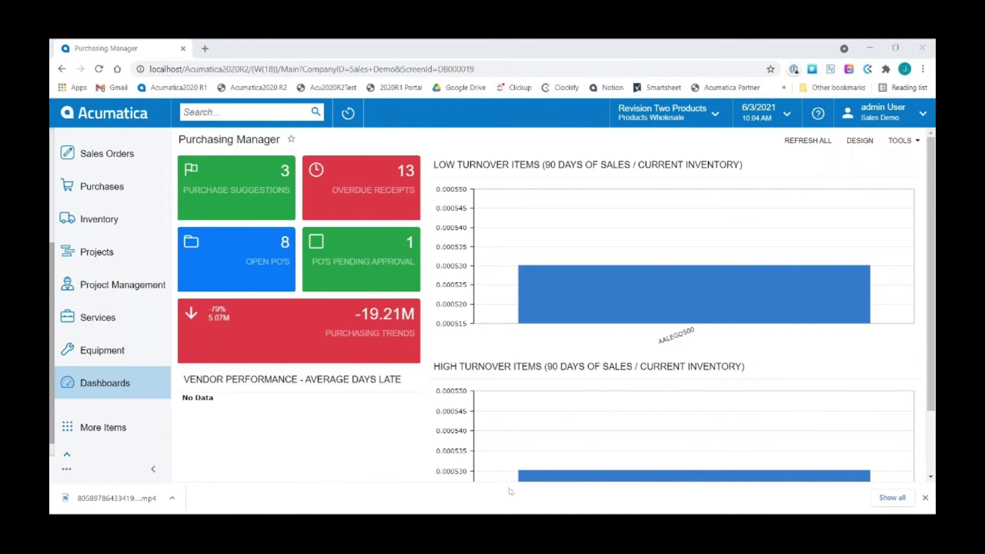
# Step: Bring the LetsView phone-mirror window with the Sales Demo menu to the front
pyautogui.moveTo(558, 514)
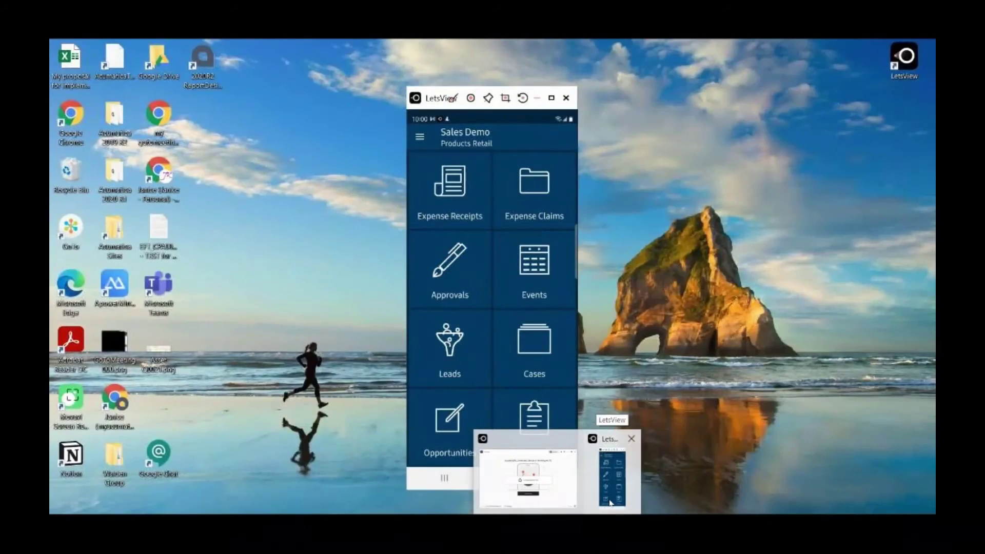
pyautogui.click(609, 501)
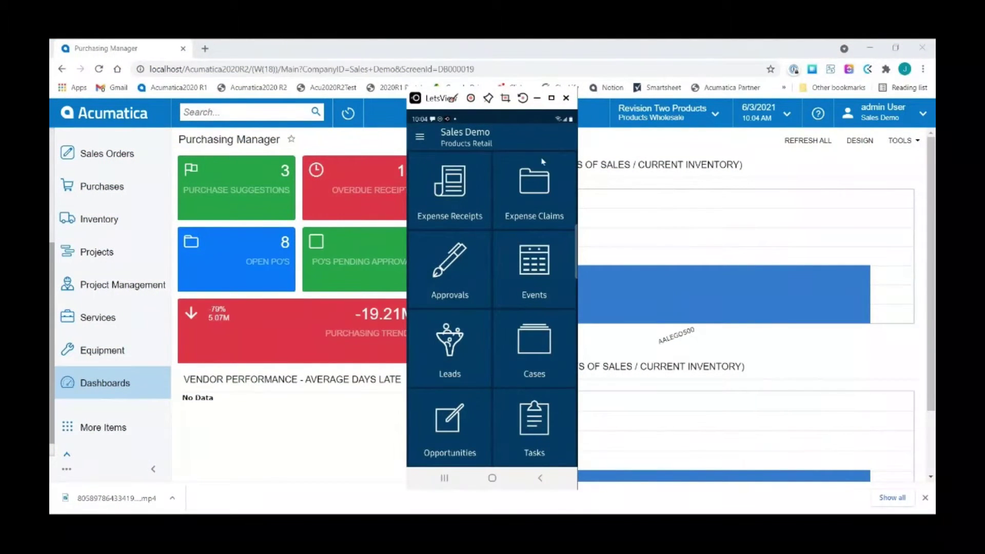
# Step: Maximize the LetsView phone-mirror window to fill the screen
pyautogui.click(552, 99)
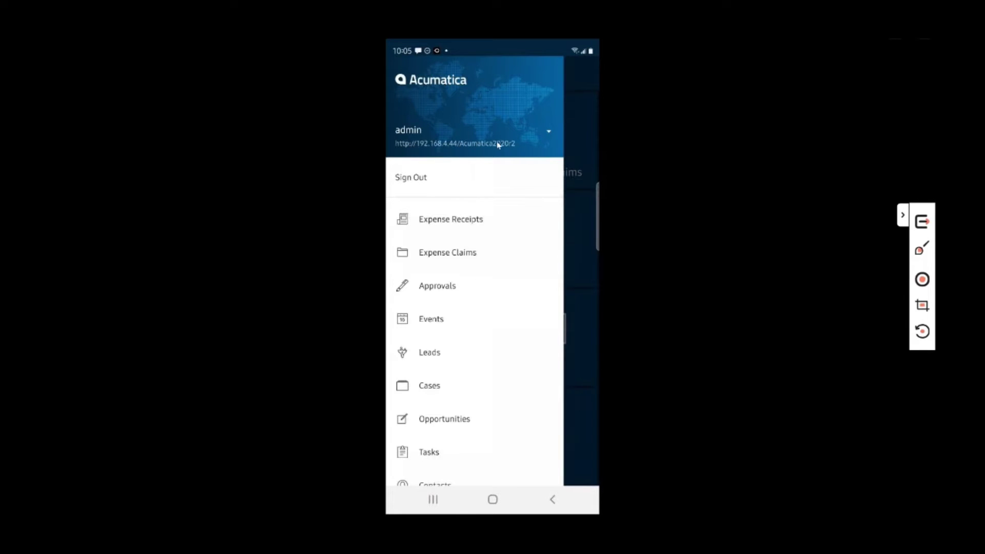
# Step: Browse the navigation drawer and the Sales Demo home tiles
pyautogui.click(438, 152)
pyautogui.click(437, 152)
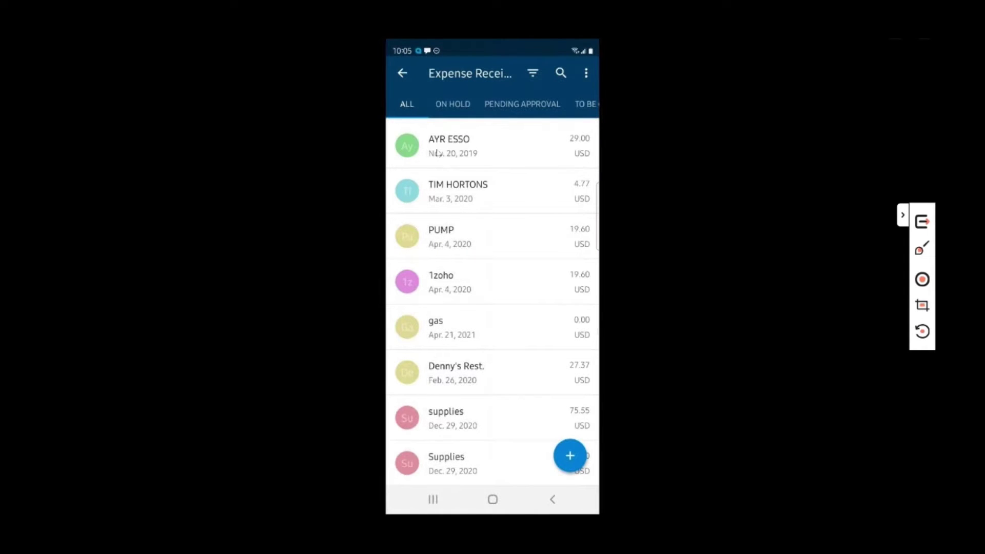
pyautogui.press('Escape')
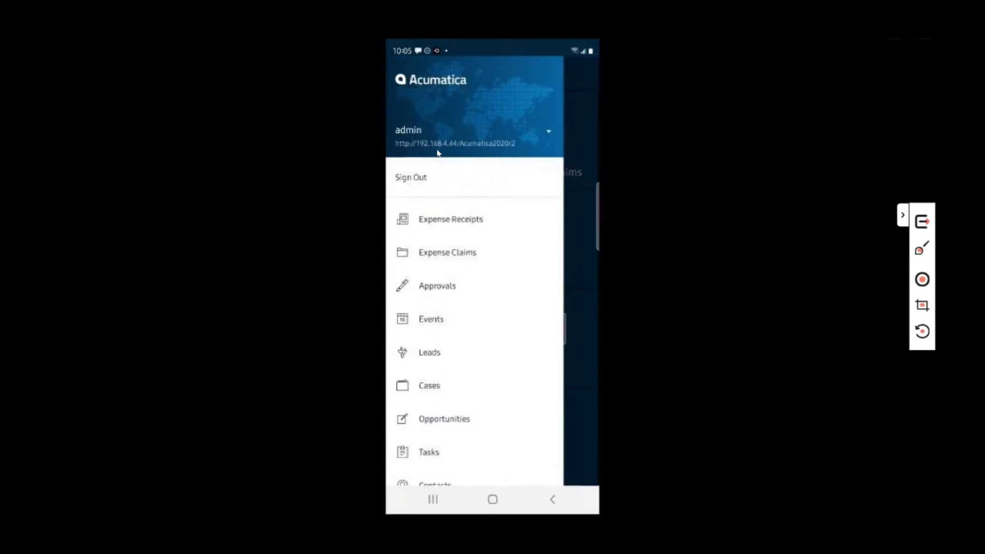
pyautogui.scroll(-6, 438, 153)
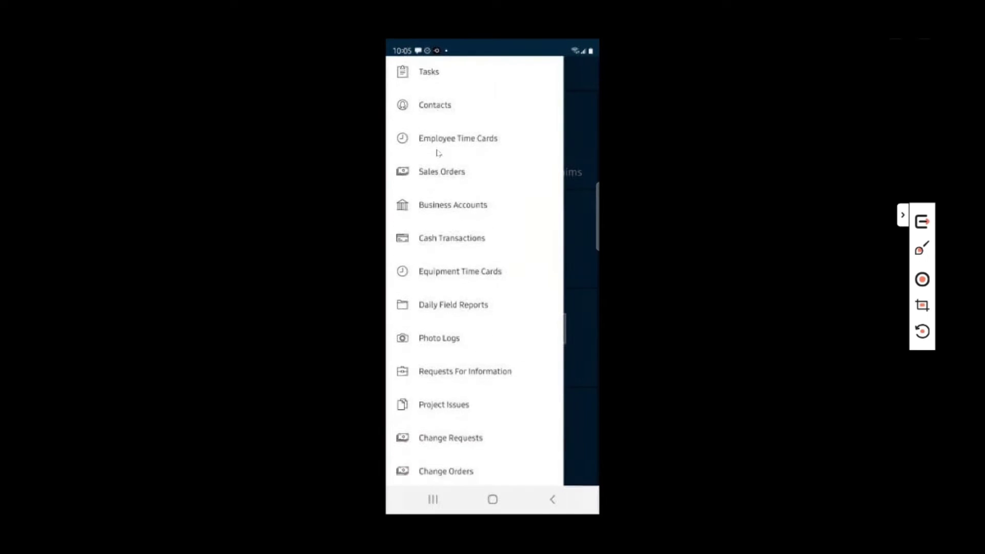
pyautogui.scroll(-6, 438, 152)
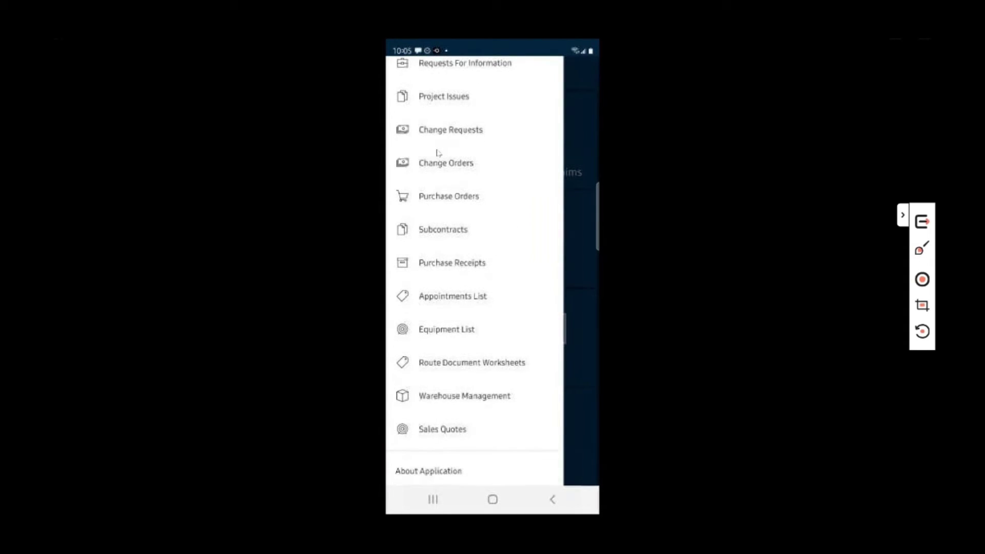
pyautogui.scroll(5, 438, 152)
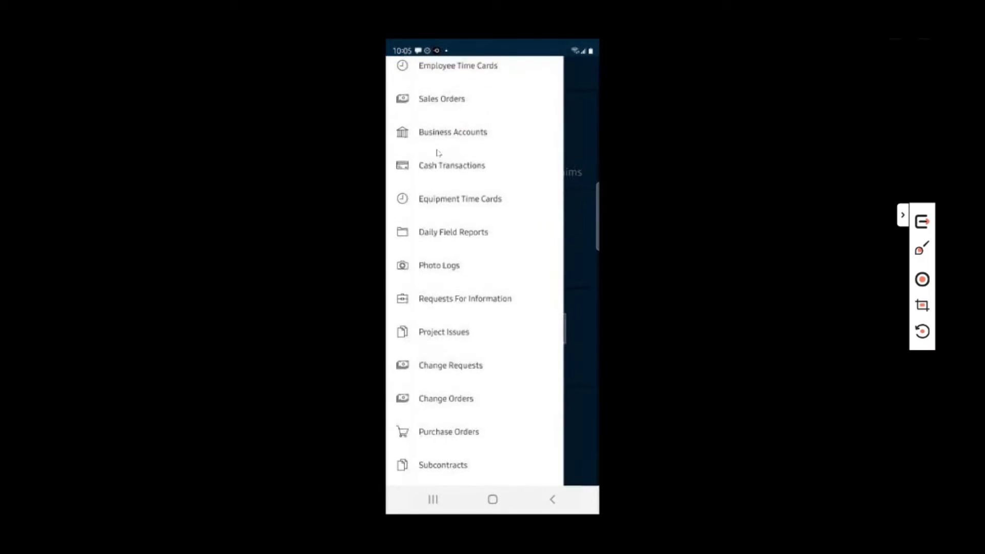
pyautogui.scroll(8, 438, 152)
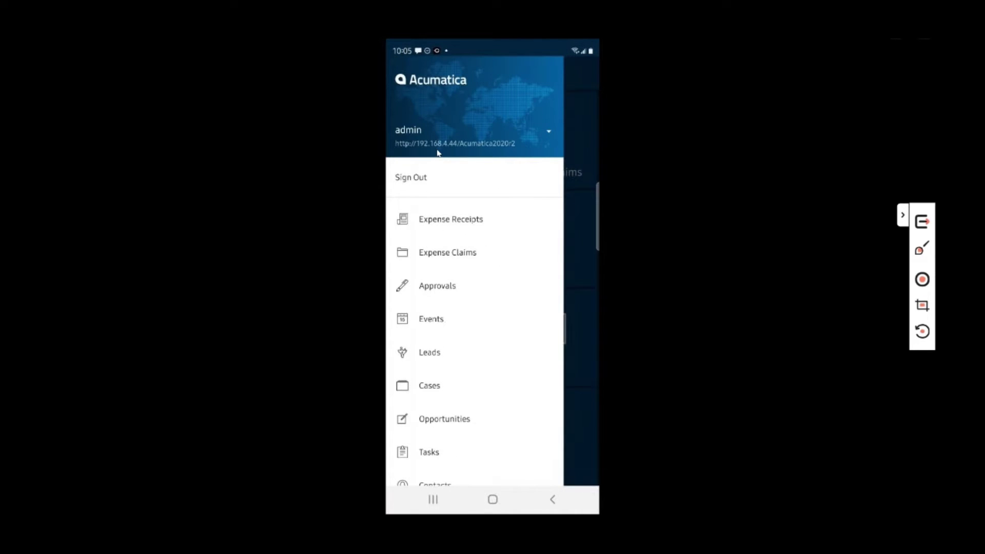
pyautogui.rightClick(438, 152)
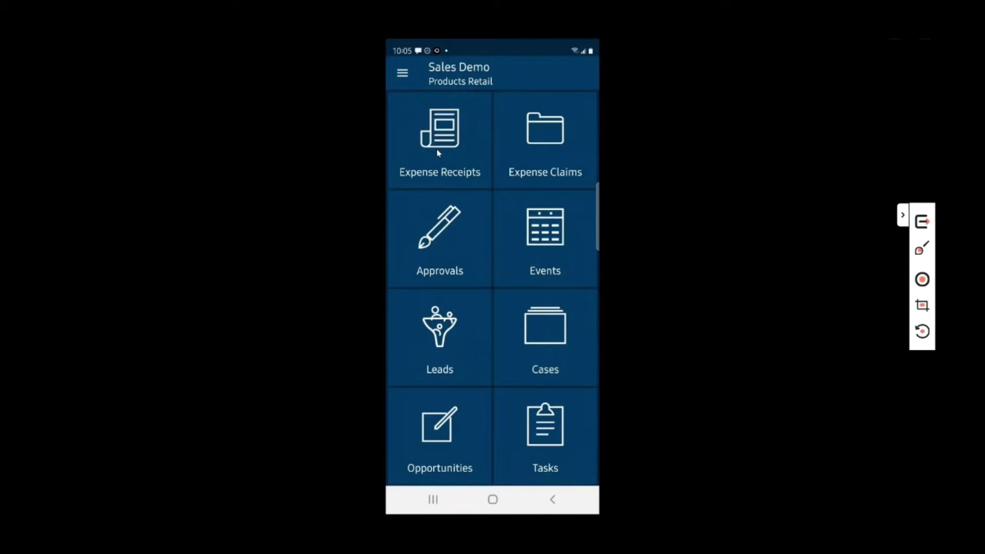
pyautogui.scroll(-5, 438, 152)
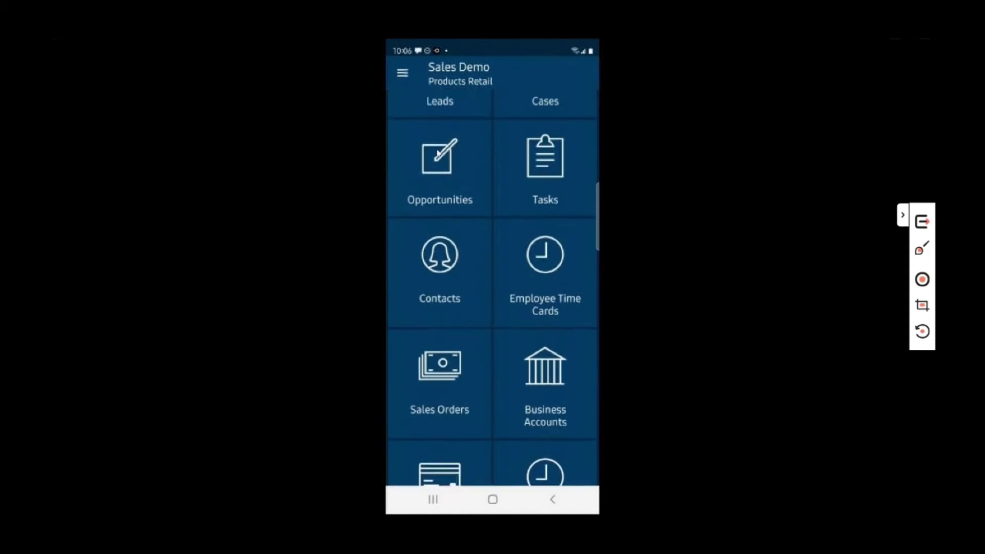
pyautogui.scroll(5, 438, 153)
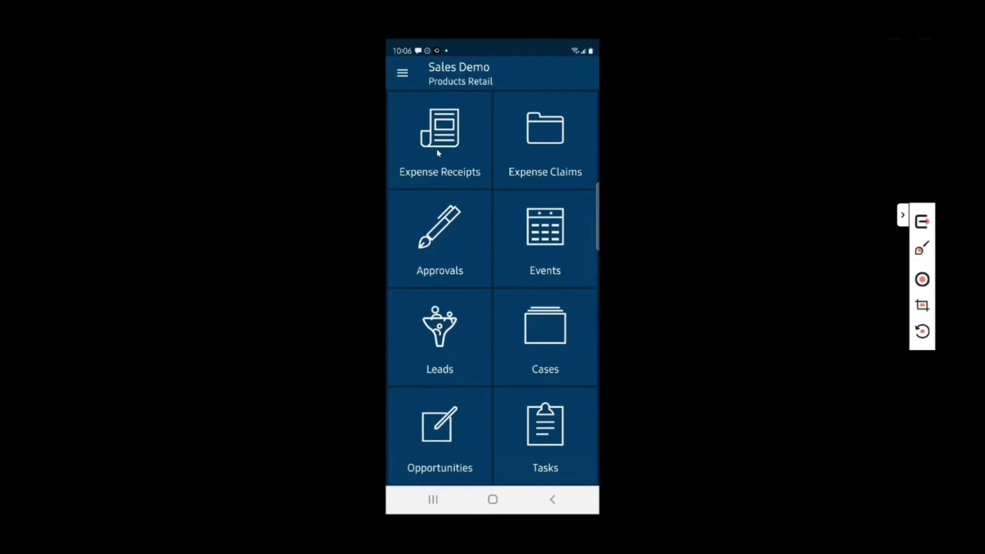
pyautogui.moveTo(439, 152)
pyautogui.mouseDown()
pyautogui.moveTo(438, 134)
pyautogui.moveTo(438, 152)
pyautogui.mouseUp()
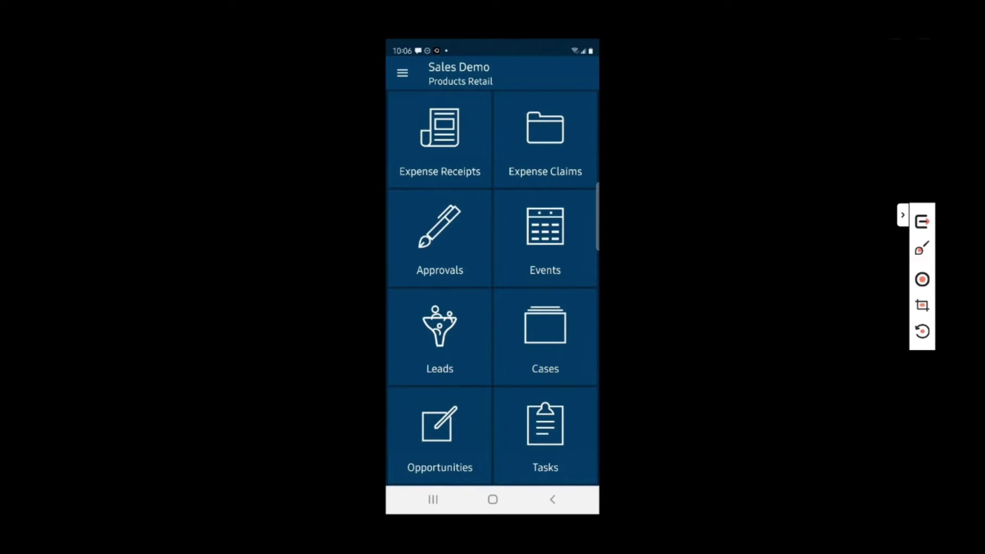
# Step: Open Expense Receipts and look over receipts such as AYR ESSO and TIM HORTONS
pyautogui.click(439, 139)
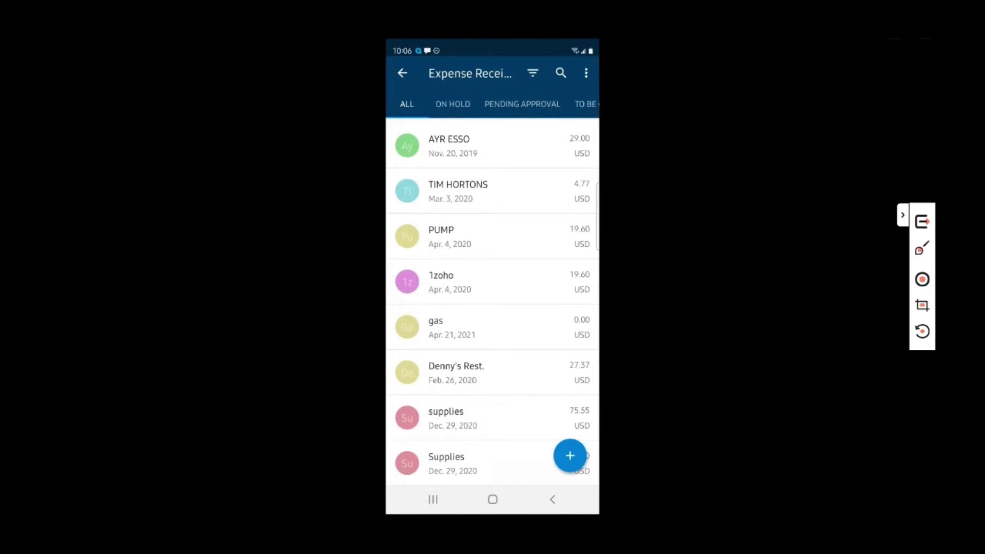
pyautogui.scroll(-5, 493, 303)
pyautogui.scroll(3, 492, 303)
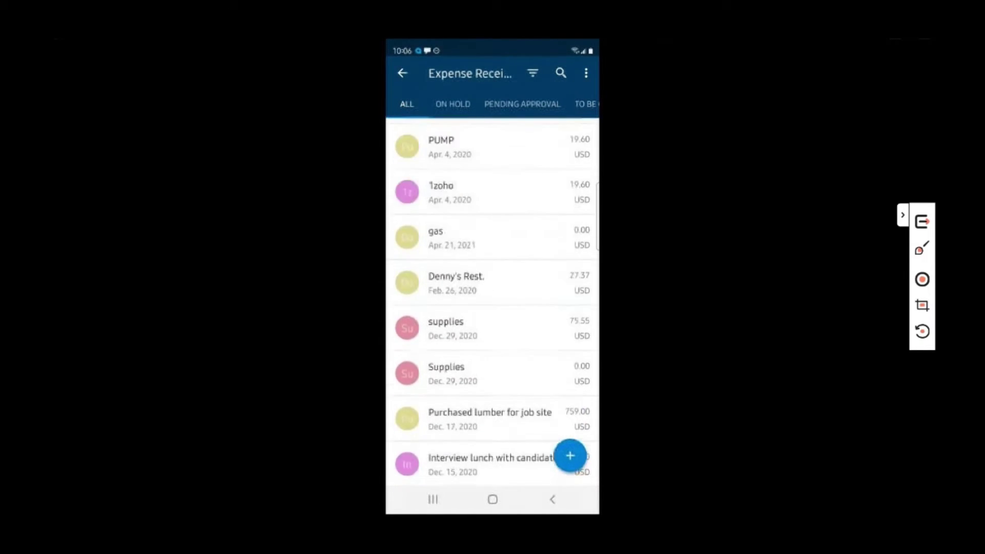
pyautogui.scroll(2, 492, 303)
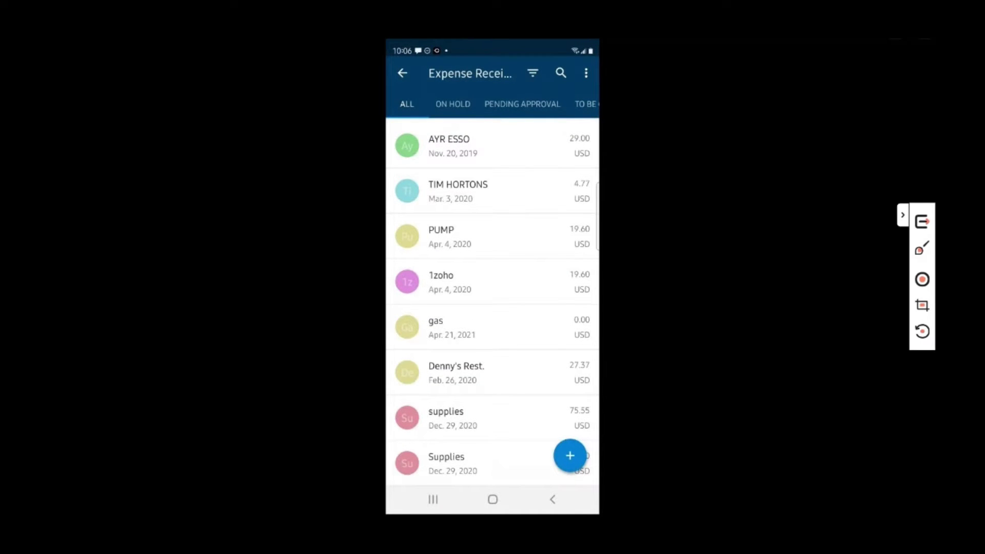
# Step: Bring up the options for adding a new expense receipt
pyautogui.click(571, 456)
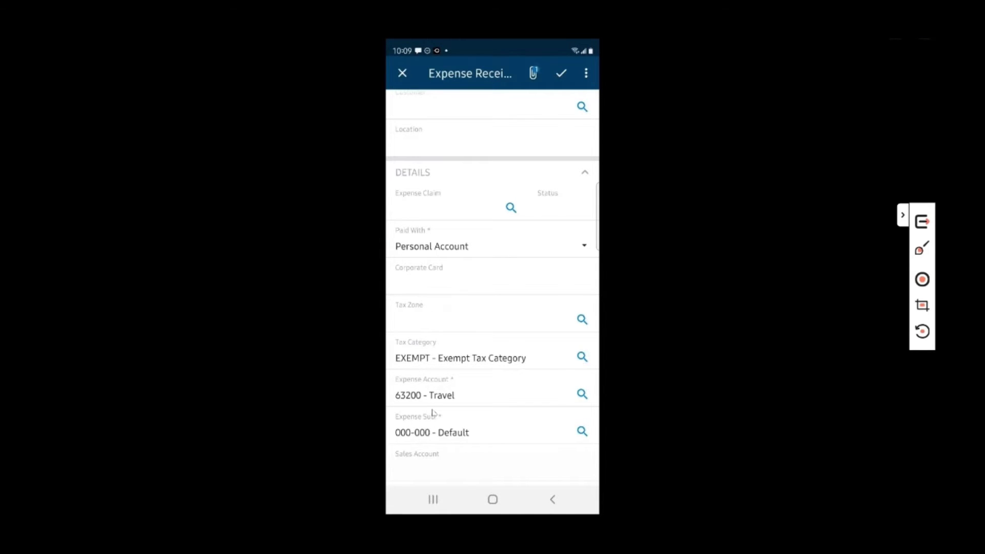
pyautogui.scroll(-3, 432, 413)
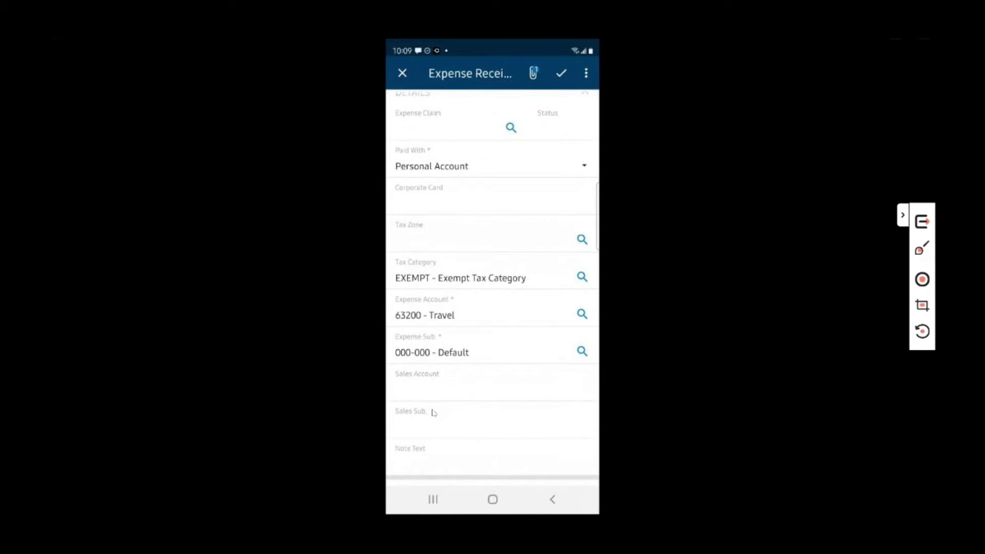
pyautogui.scroll(-2, 432, 413)
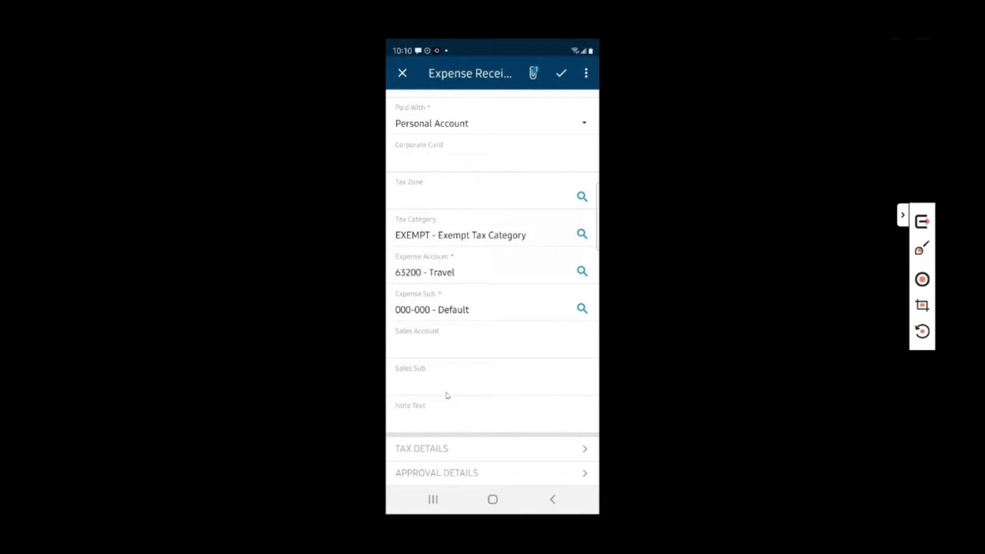
pyautogui.click(446, 395)
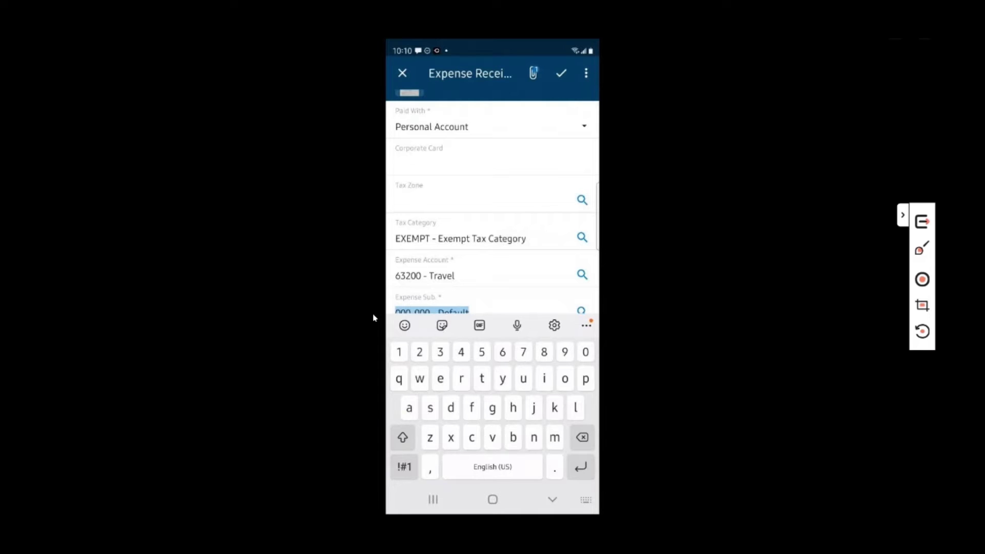
pyautogui.press('Escape')
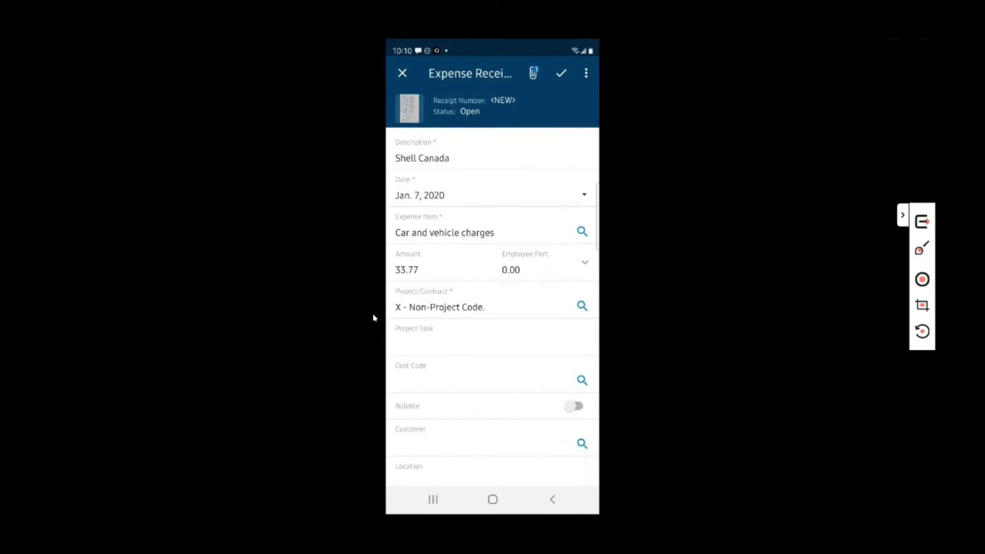
pyautogui.click(567, 84)
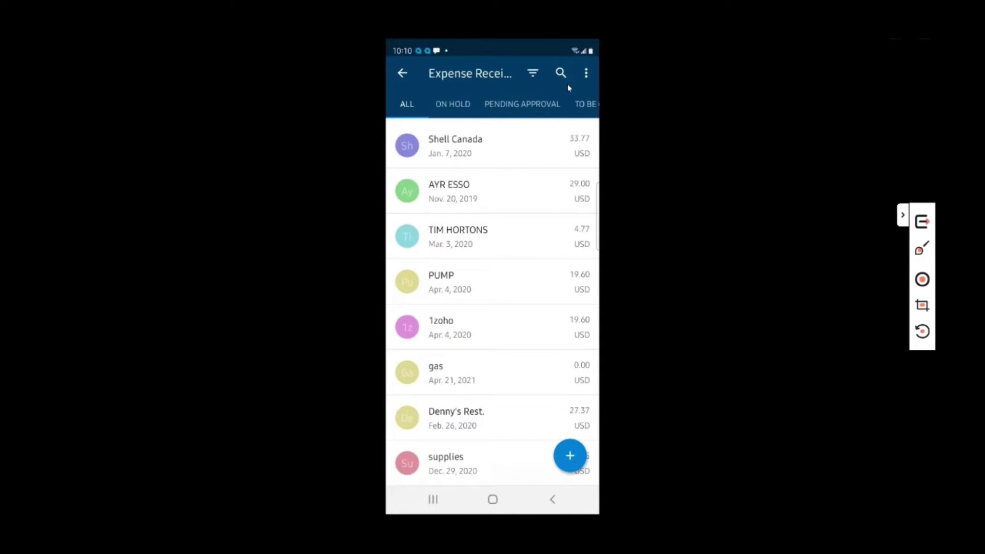
# Step: Check the saved Shell Canada receipt's attached image, then return to the receipts list
pyautogui.click(444, 144)
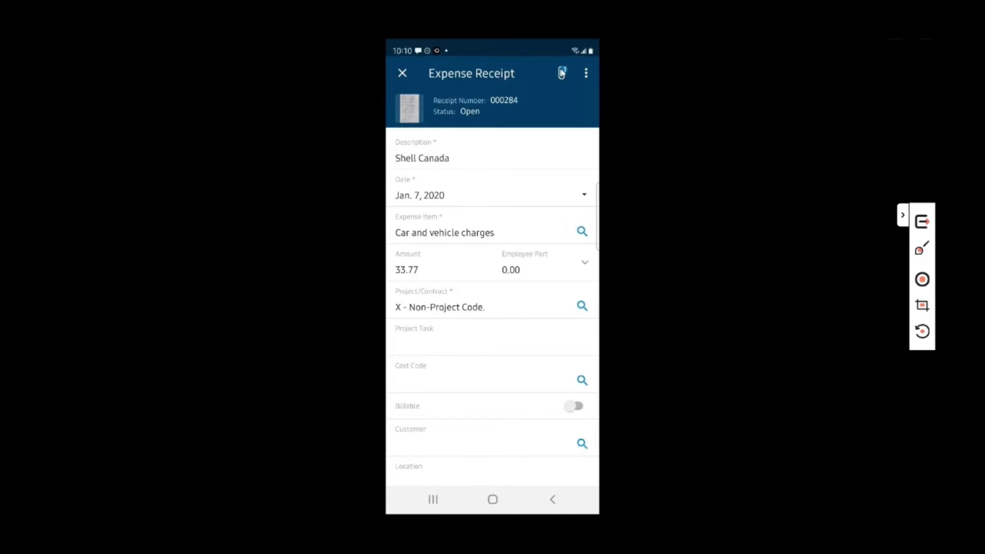
pyautogui.click(410, 110)
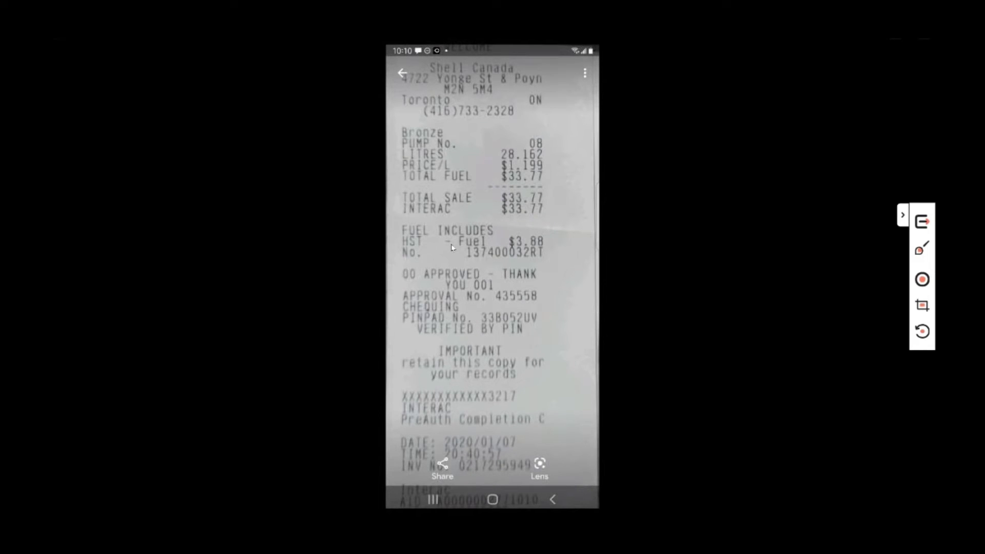
pyautogui.rightClick(452, 248)
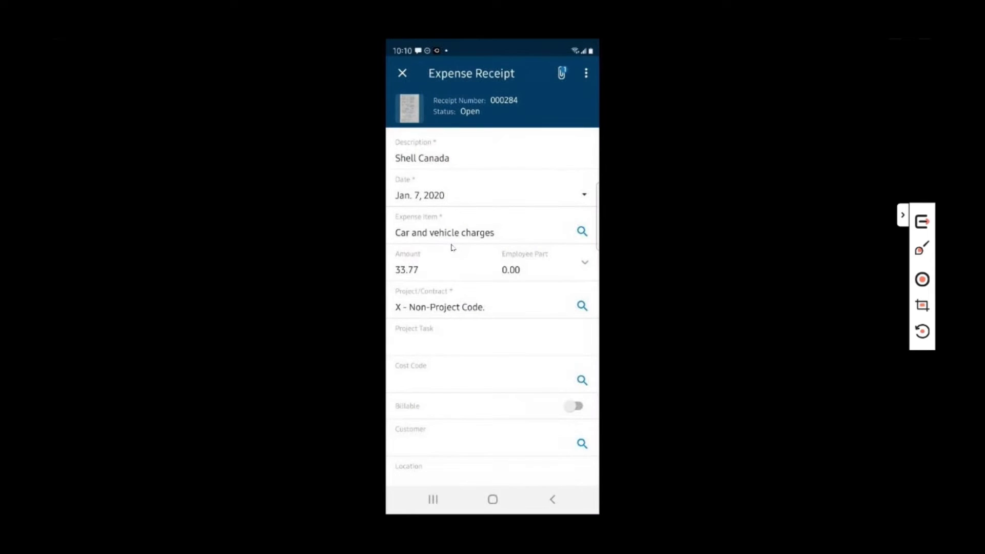
pyautogui.rightClick(453, 248)
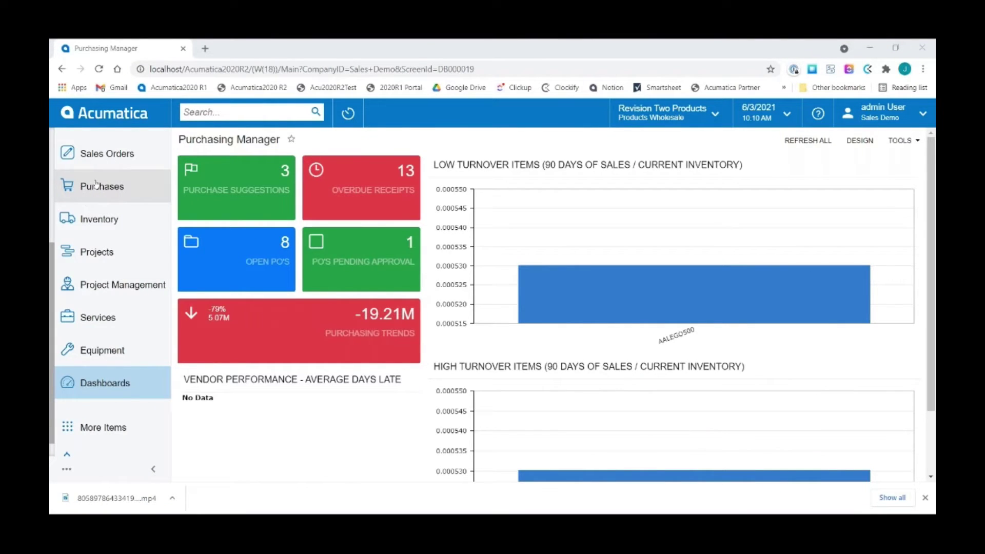
# Step: In the web Time and Expenses Expense Receipts screen, open Shell Canada receipt 000284's attached files
pyautogui.scroll(3, 101, 197)
pyautogui.click(121, 244)
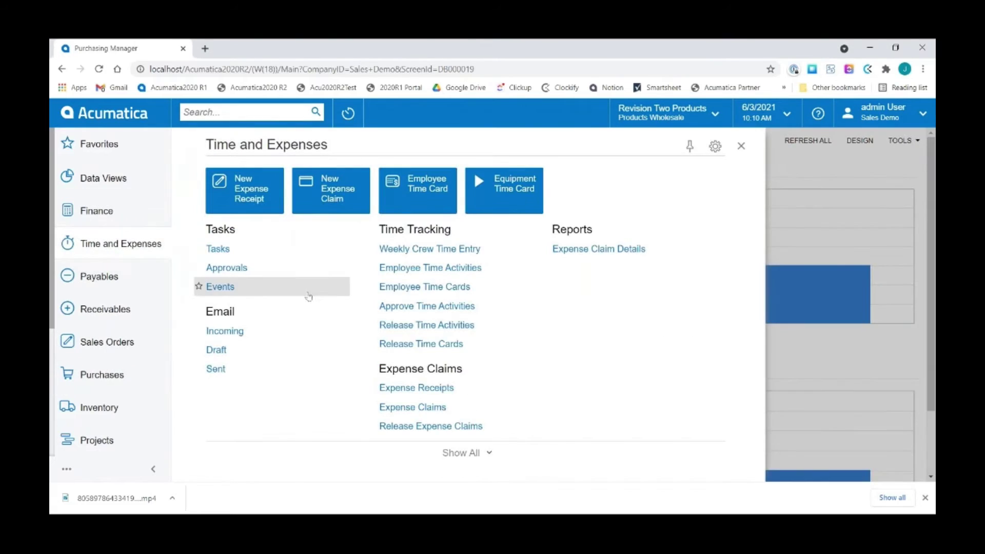
pyautogui.click(460, 452)
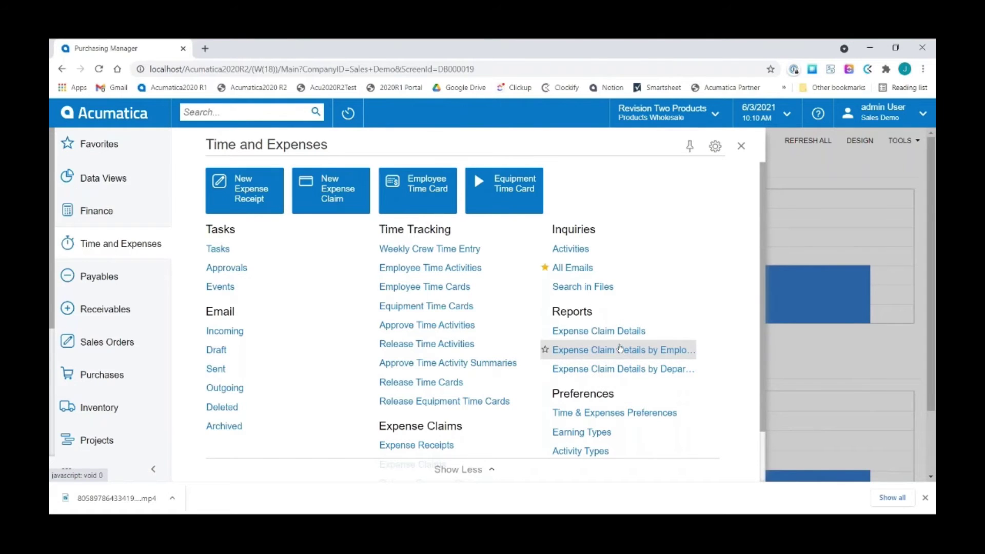
pyautogui.click(416, 445)
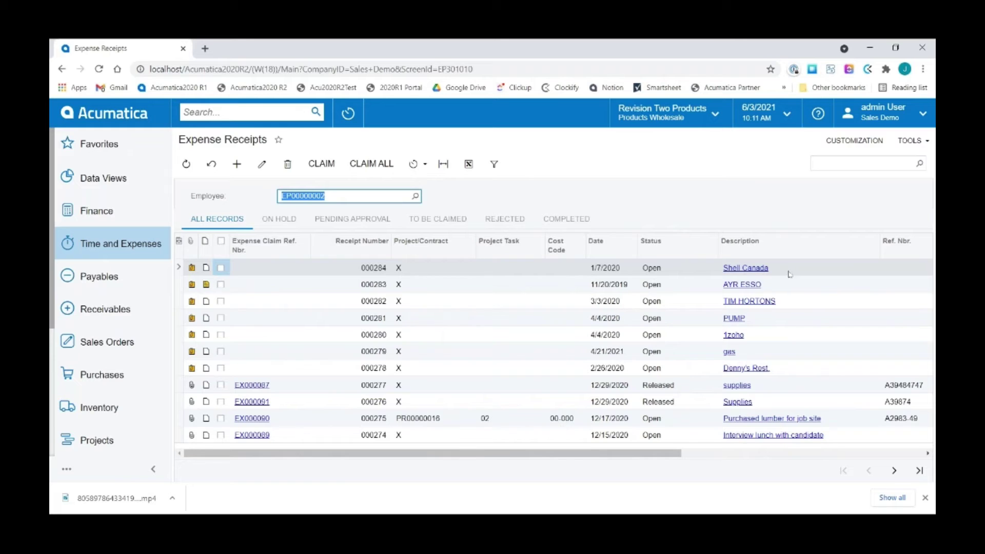
pyautogui.click(752, 271)
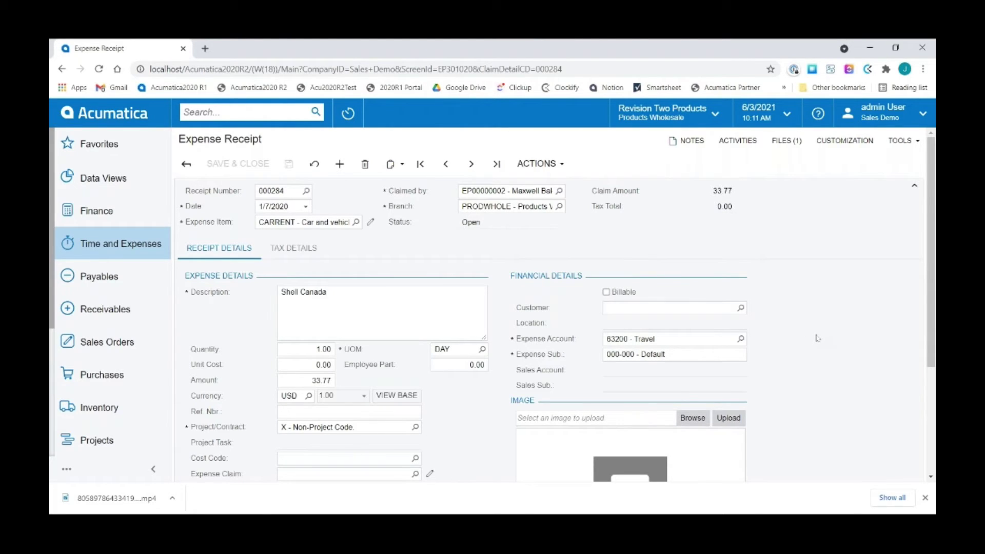
pyautogui.click(783, 146)
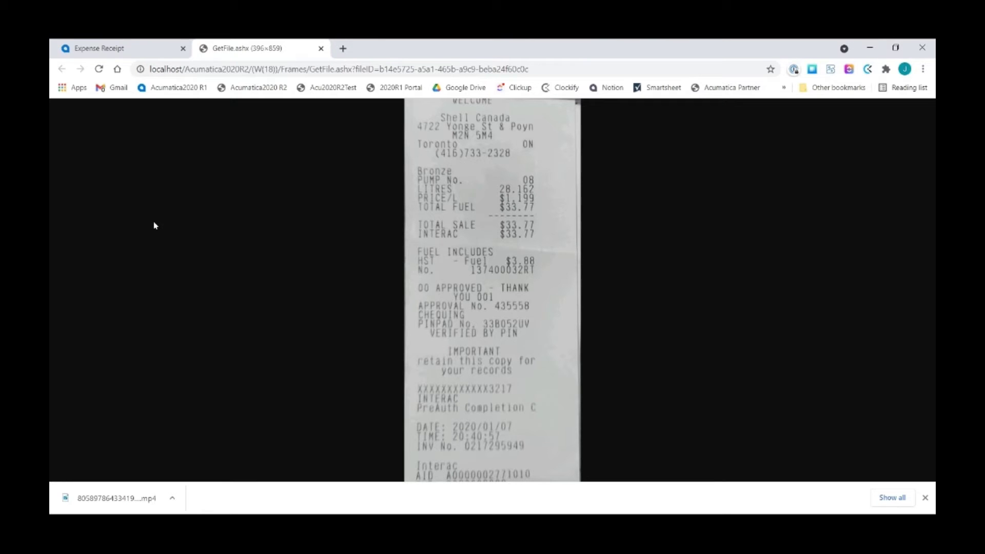
pyautogui.click(321, 48)
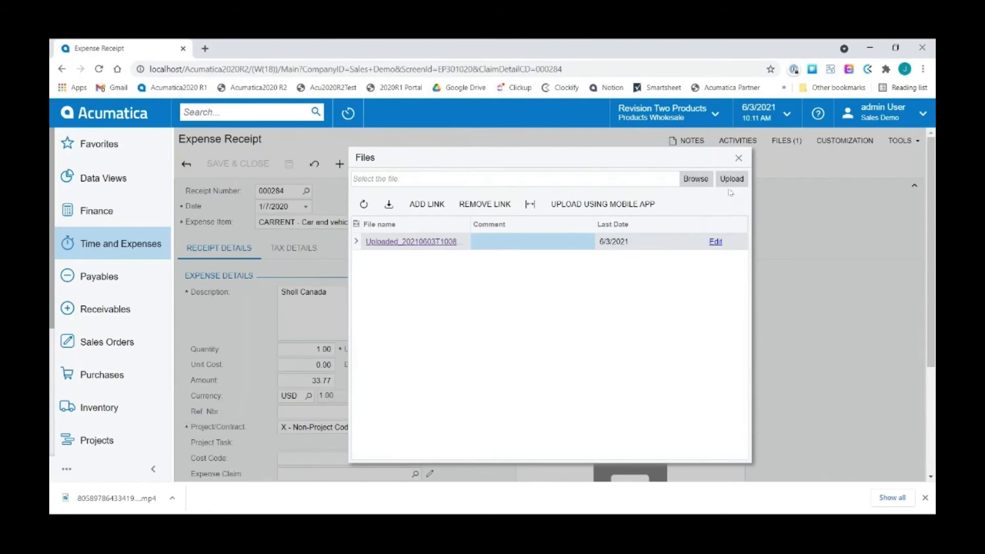
pyautogui.click(739, 158)
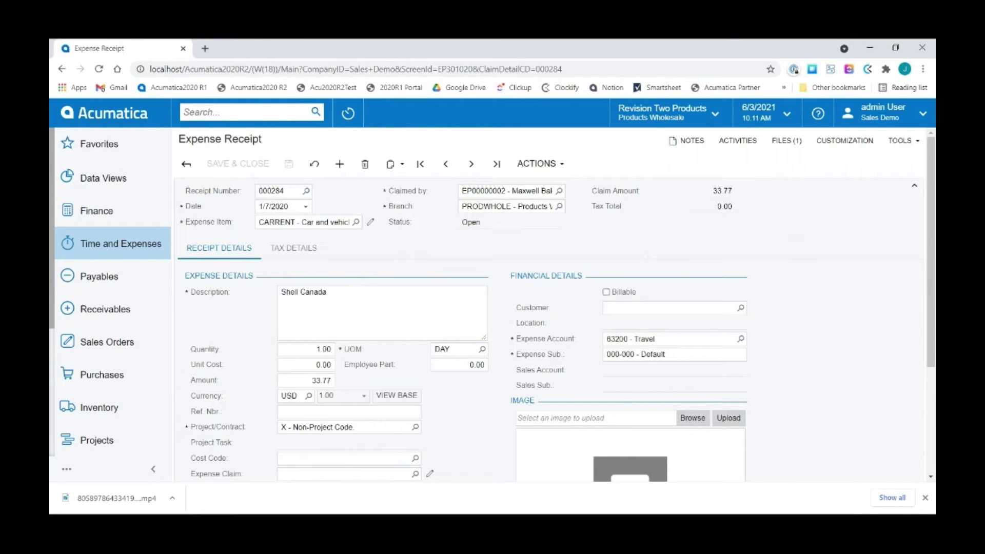
pyautogui.moveTo(528, 526)
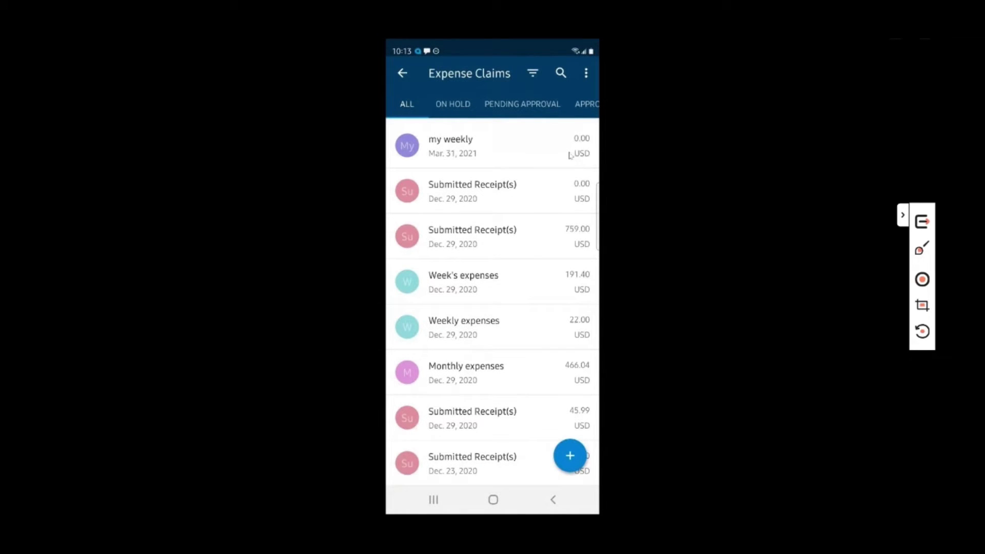
# Step: Open the weekly expense claim from the Expense Claims list
pyautogui.click(569, 155)
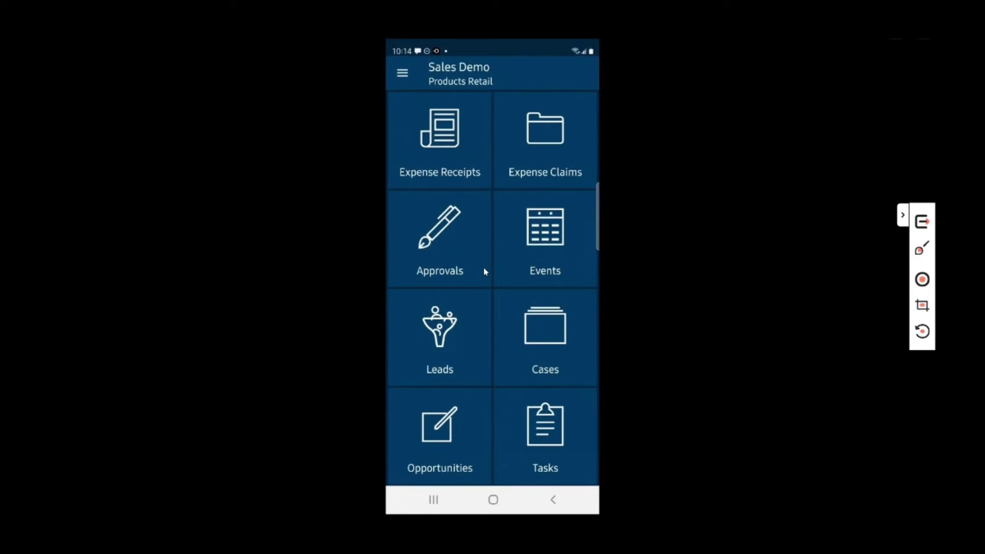
pyautogui.click(485, 271)
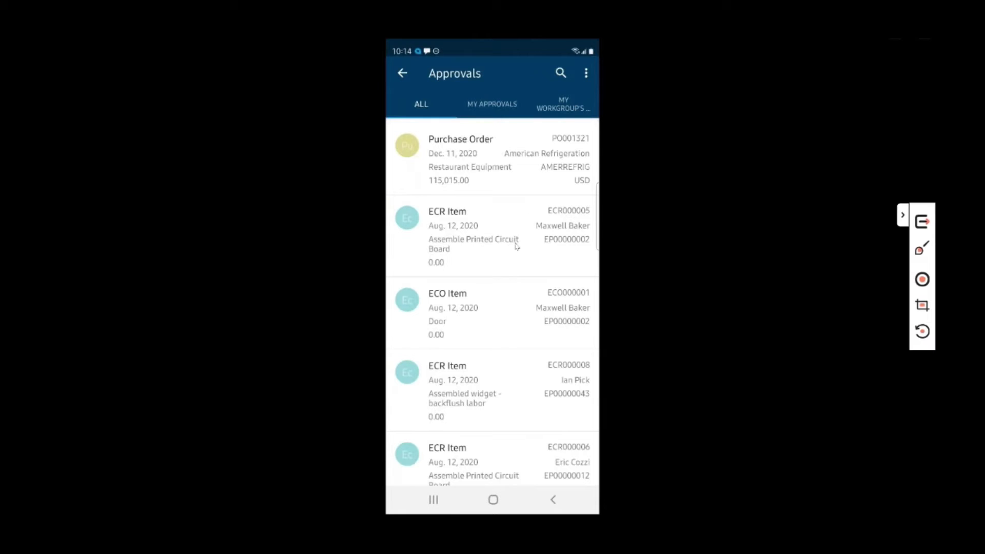
pyautogui.click(496, 117)
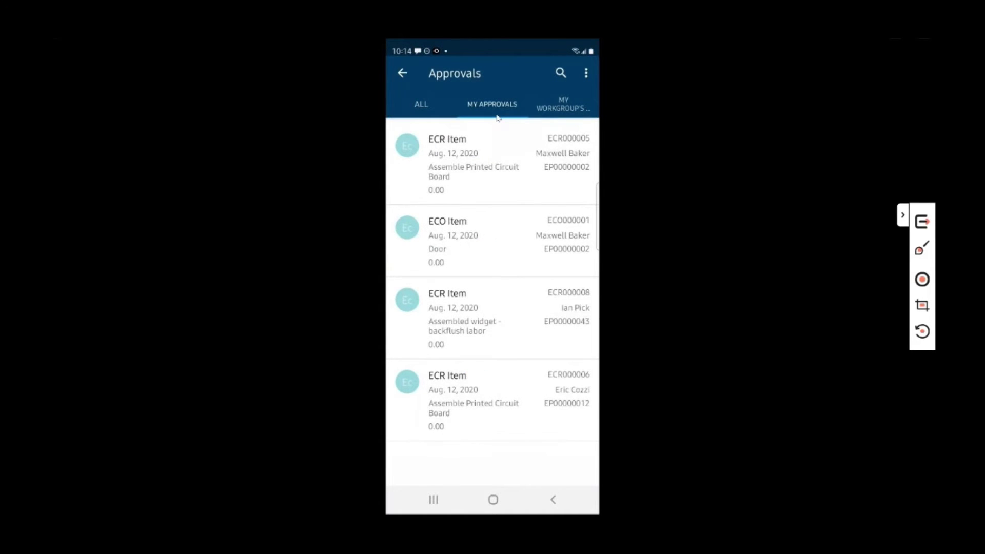
pyautogui.press('Escape')
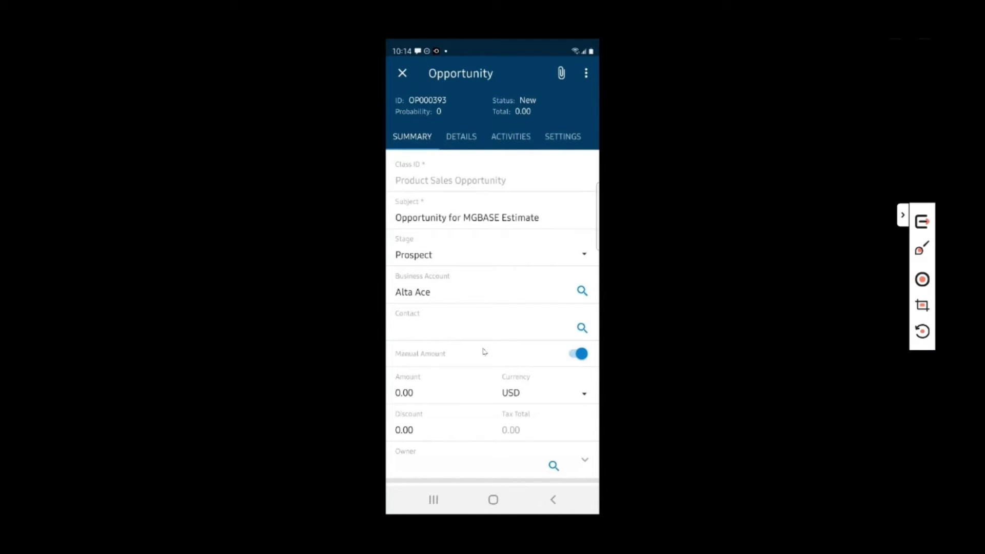
pyautogui.scroll(-1, 483, 352)
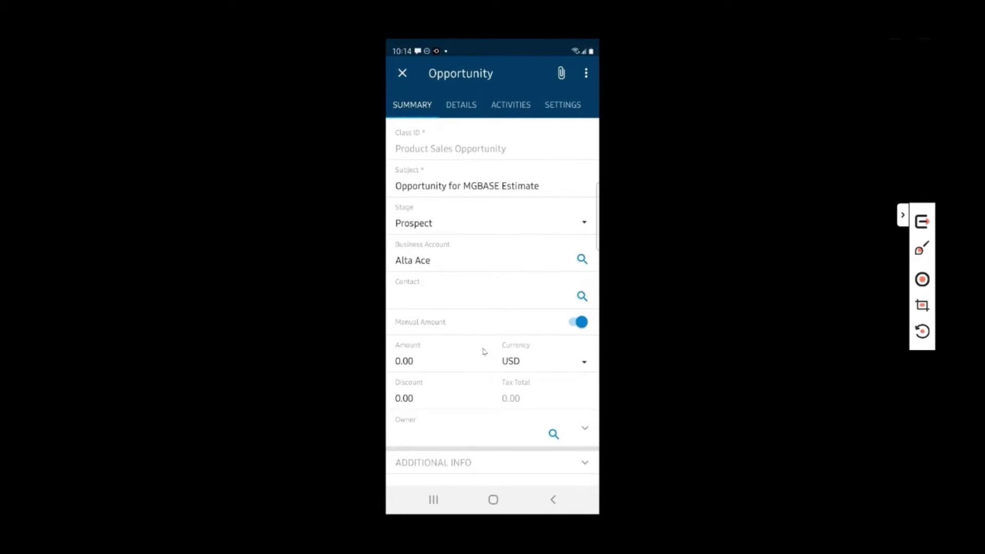
pyautogui.scroll(1, 483, 352)
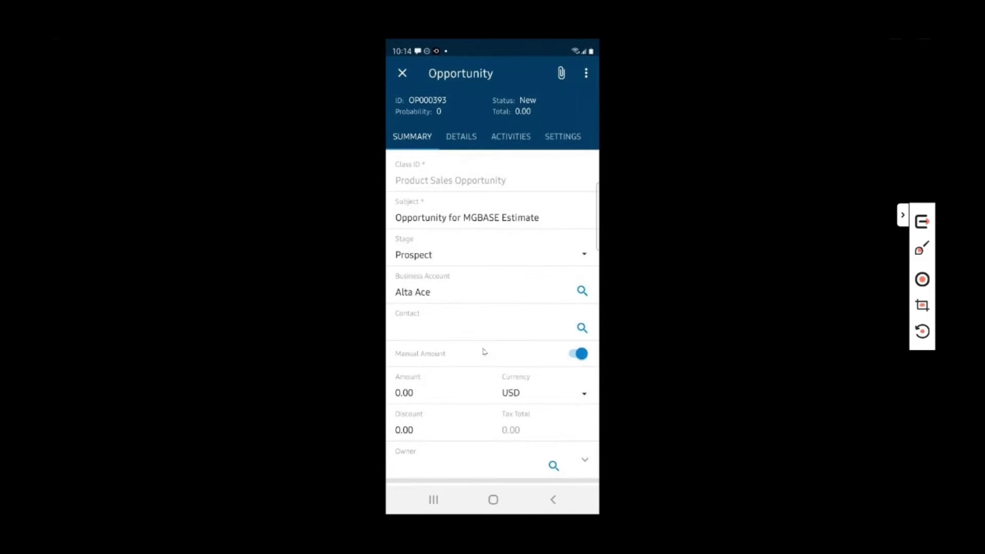
pyautogui.scroll(-1, 483, 351)
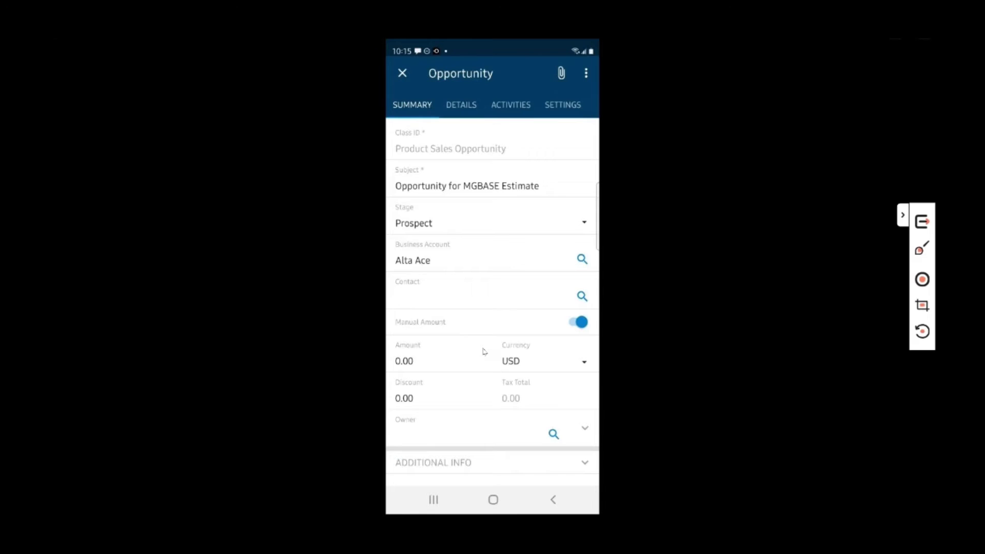
pyautogui.scroll(-5, 483, 351)
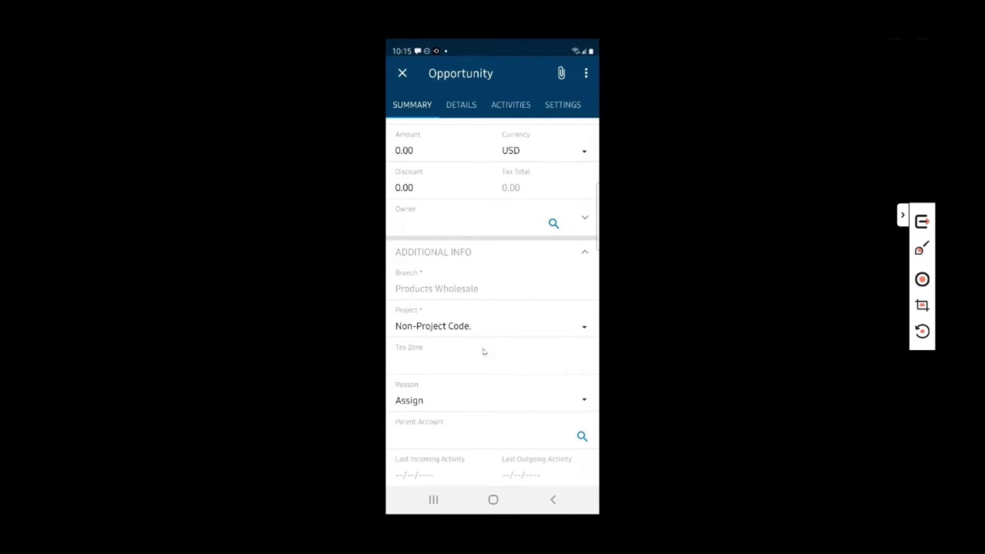
pyautogui.scroll(6, 483, 351)
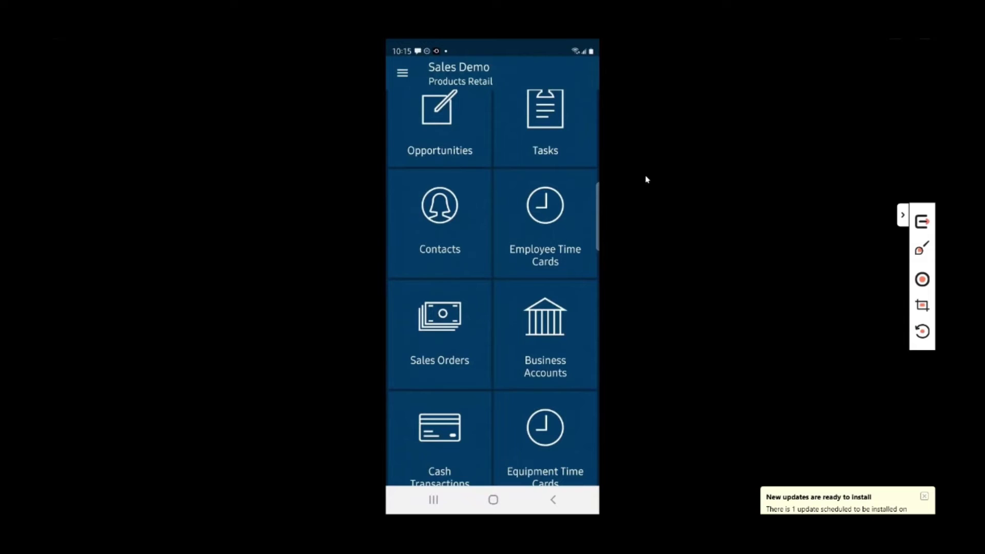
pyautogui.click(526, 211)
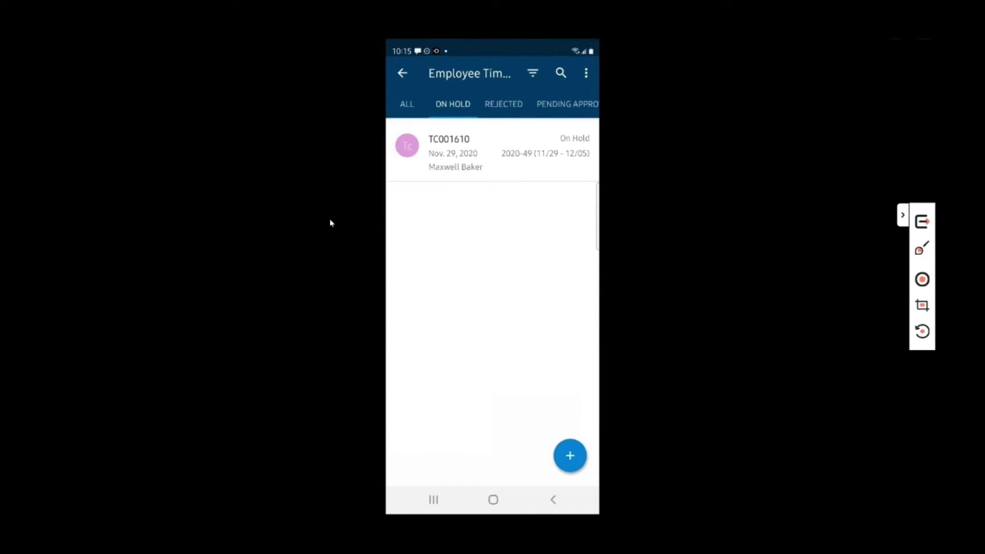
# Step: Open time card TC001610 and show its summary lines with the 16:00 entry
pyautogui.click(503, 172)
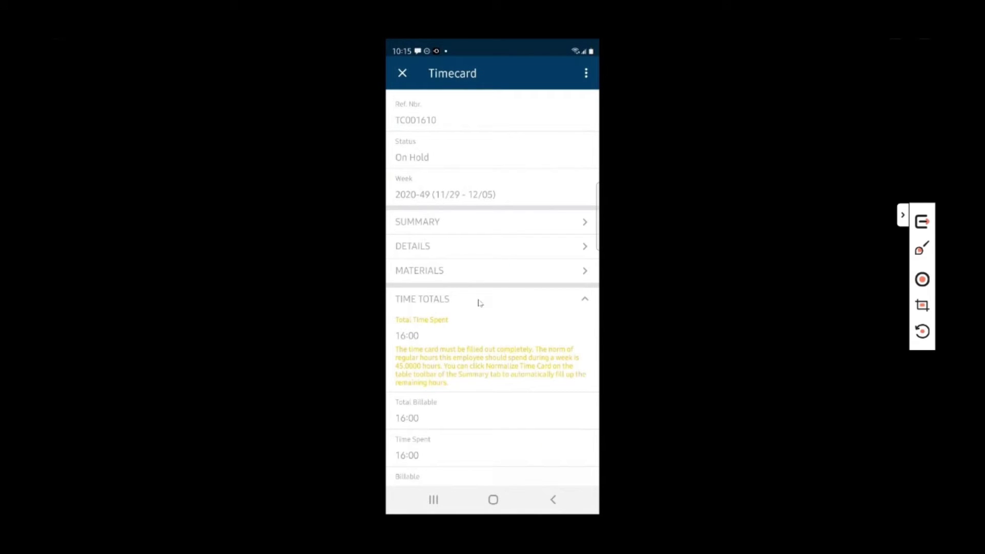
pyautogui.scroll(-3, 480, 302)
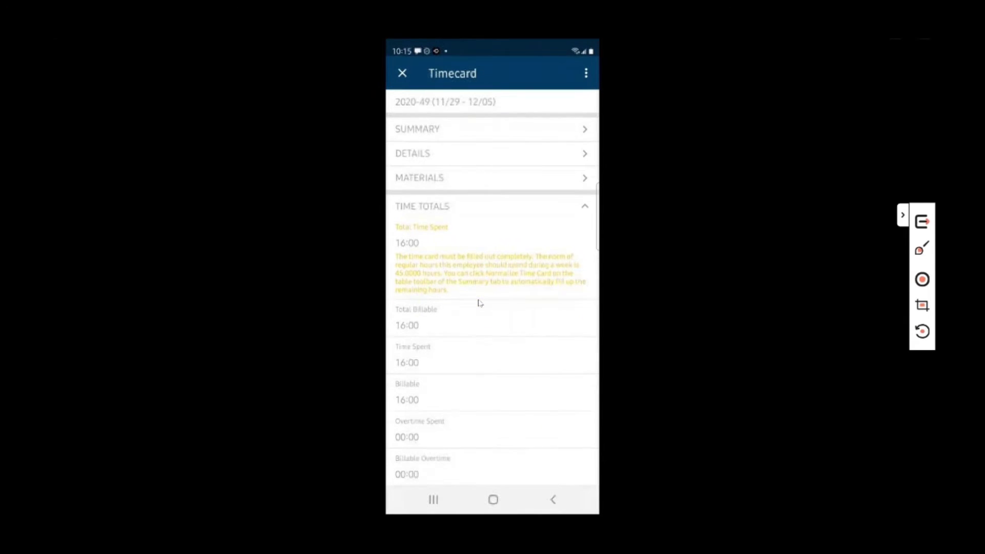
pyautogui.click(424, 133)
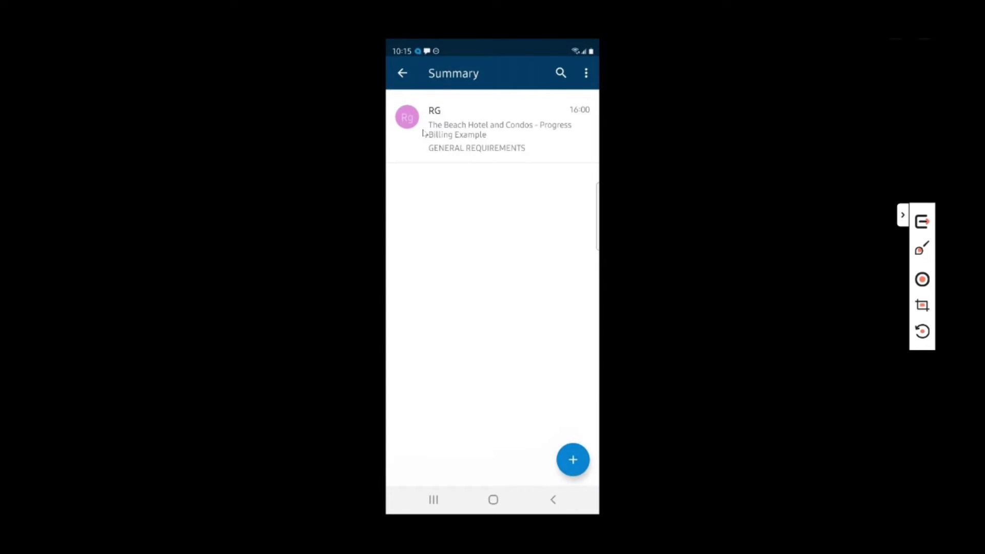
# Step: Edit an RG line with project The Beach Hotel and Condos and cost code GENERAL REQUIREMENTS
pyautogui.click(583, 120)
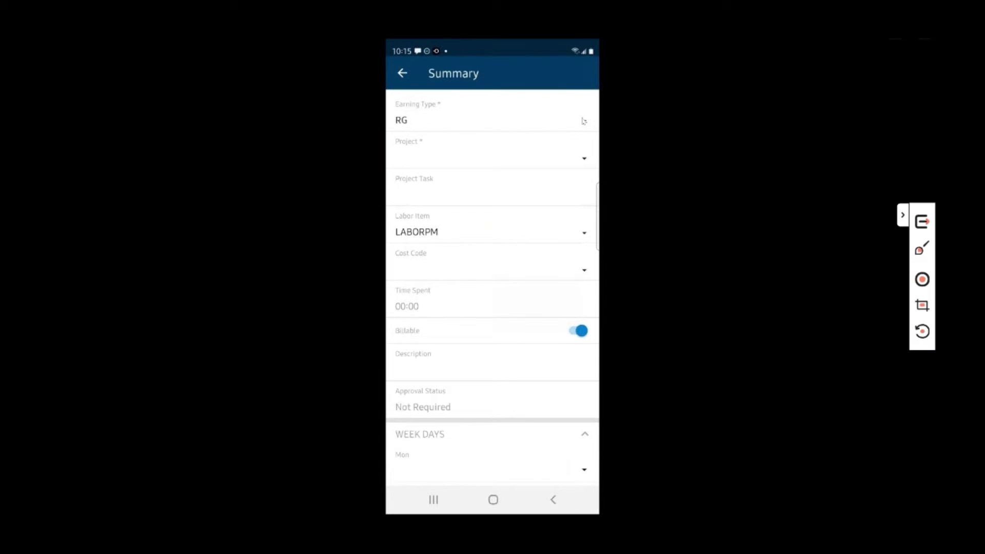
pyautogui.scroll(-1, 583, 120)
pyautogui.scroll(1, 583, 121)
pyautogui.click(583, 121)
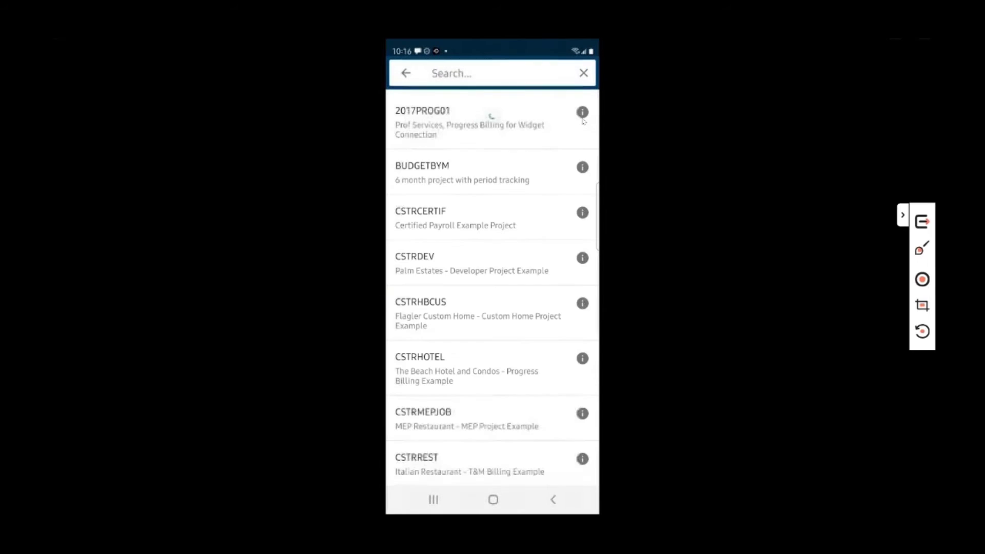
pyautogui.press('Escape')
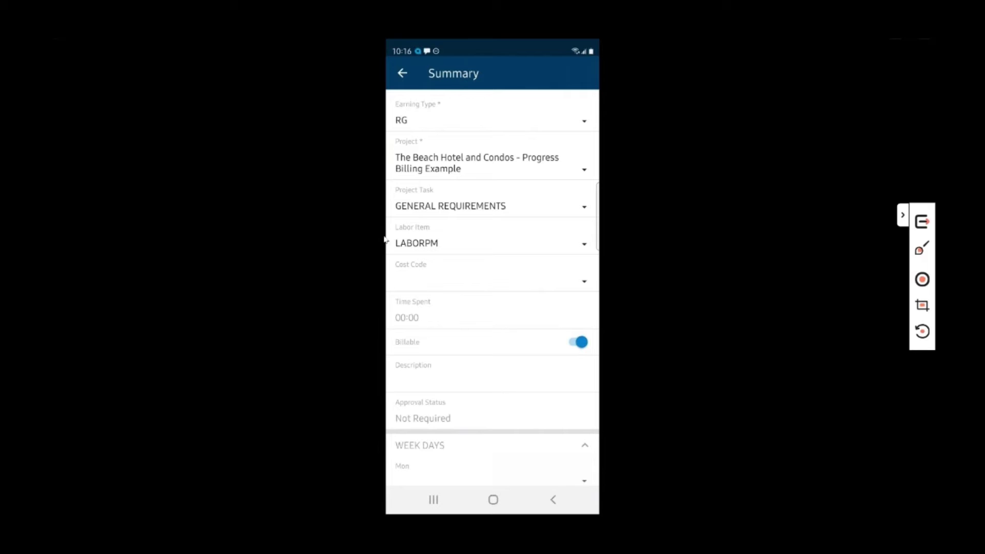
pyautogui.click(416, 262)
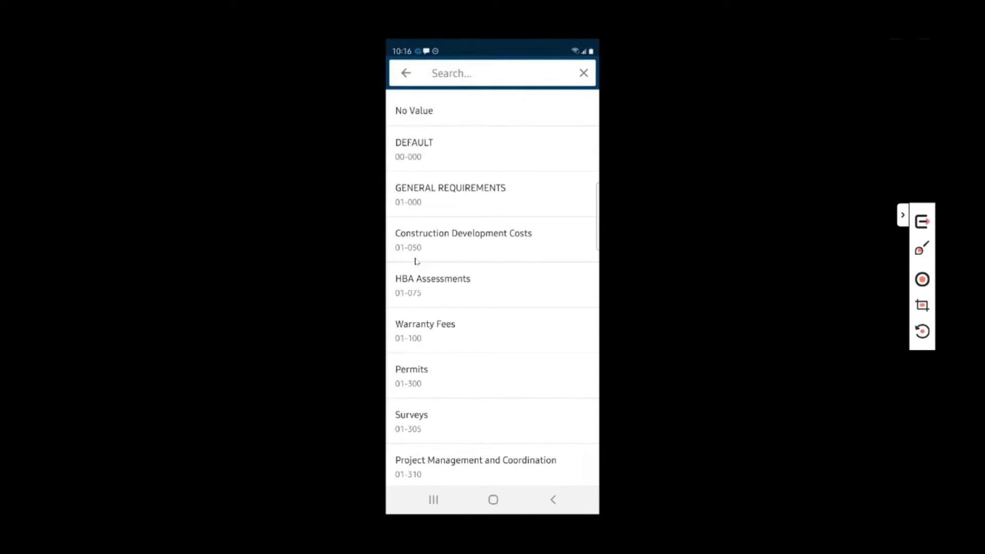
pyautogui.press('Escape')
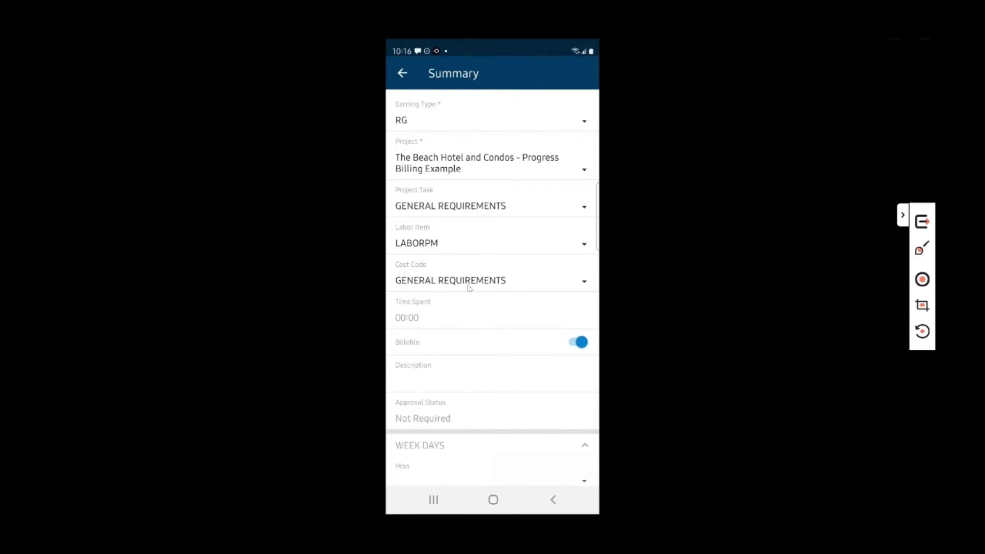
# Step: Enter 08:00 for Wednesday, save the line, verify it, and return to the time card
pyautogui.scroll(-2, 468, 288)
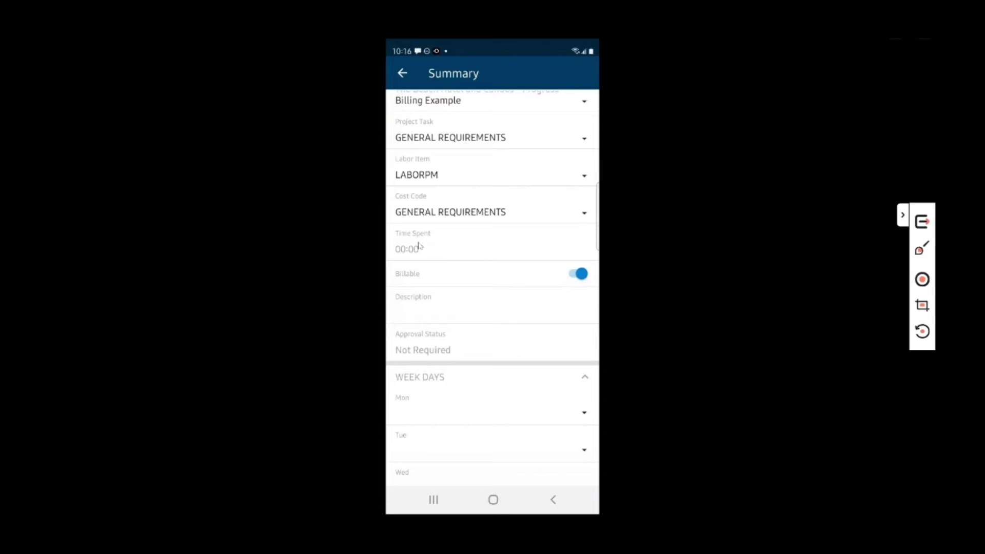
pyautogui.scroll(-4, 418, 245)
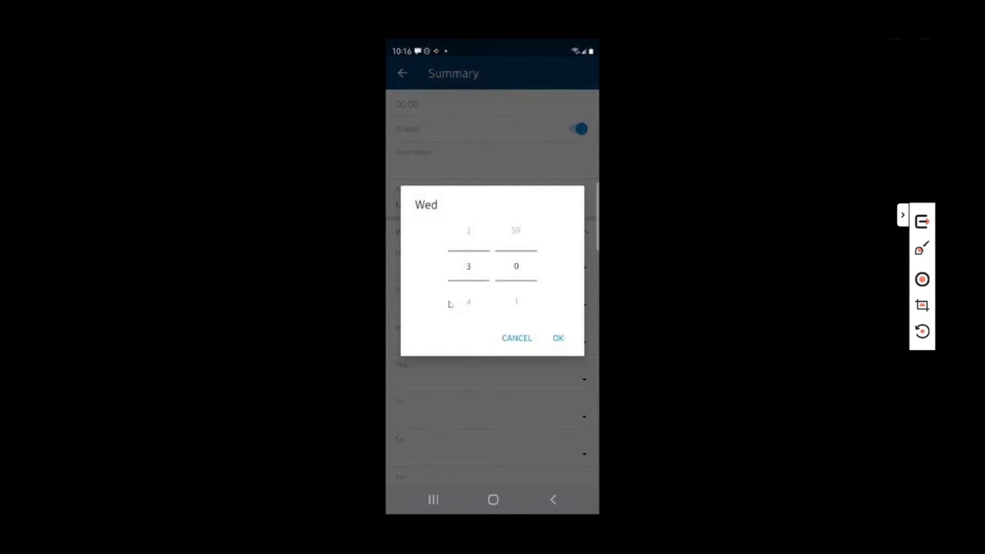
pyautogui.scroll(-5, 450, 304)
pyautogui.press('Return')
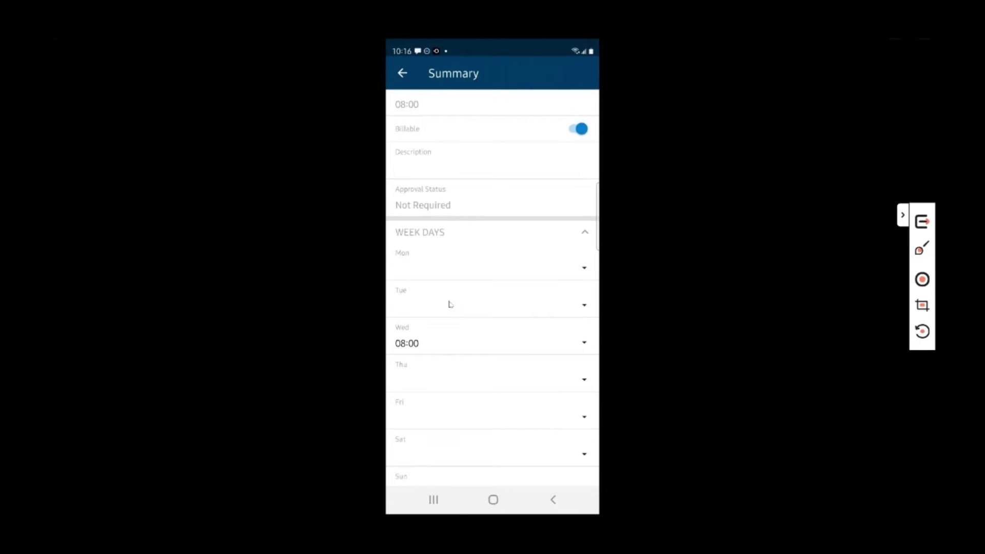
pyautogui.scroll(4, 449, 304)
pyautogui.press('Escape')
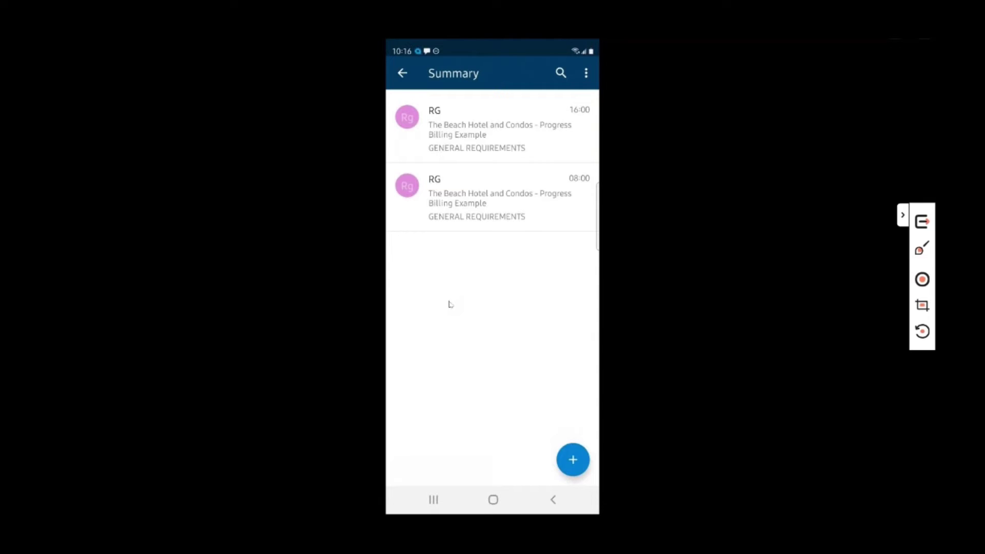
pyautogui.click(516, 209)
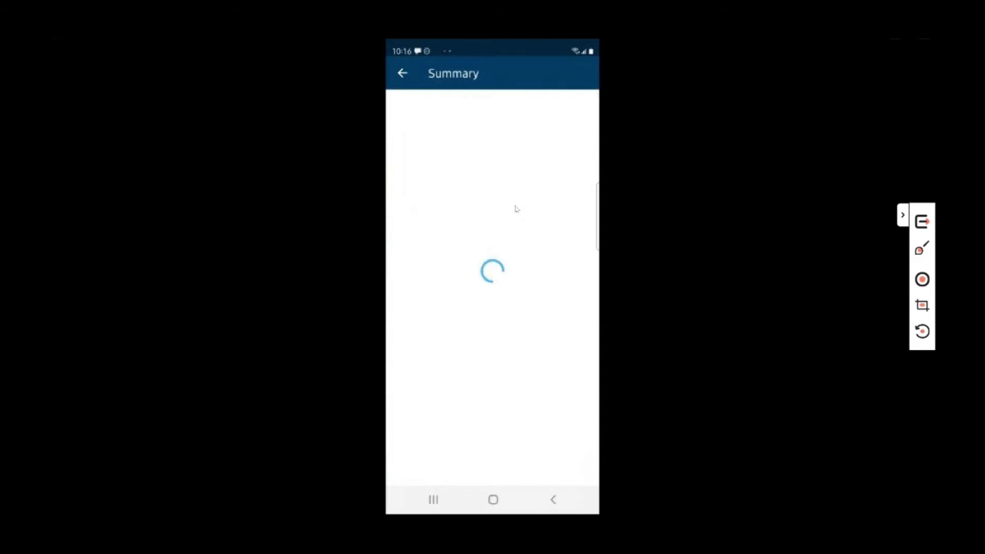
pyautogui.press('Escape')
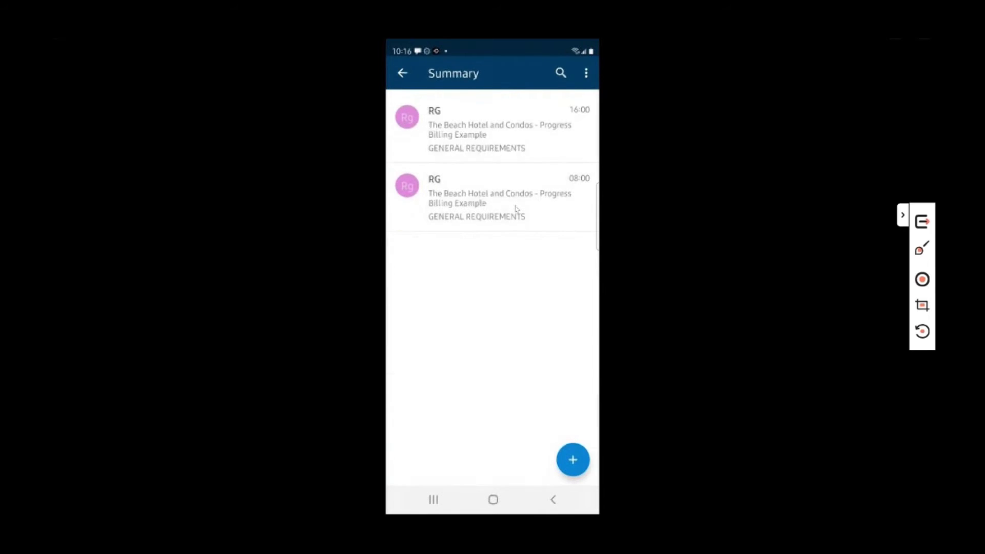
pyautogui.press('Escape')
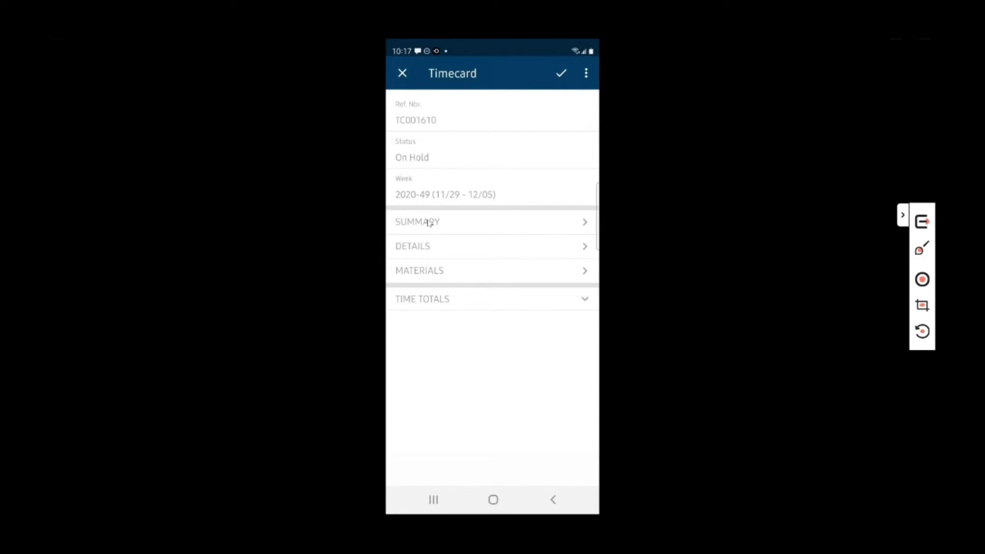
# Step: Save time card TC001610 and return to the Sales Demo home tiles
pyautogui.click(548, 76)
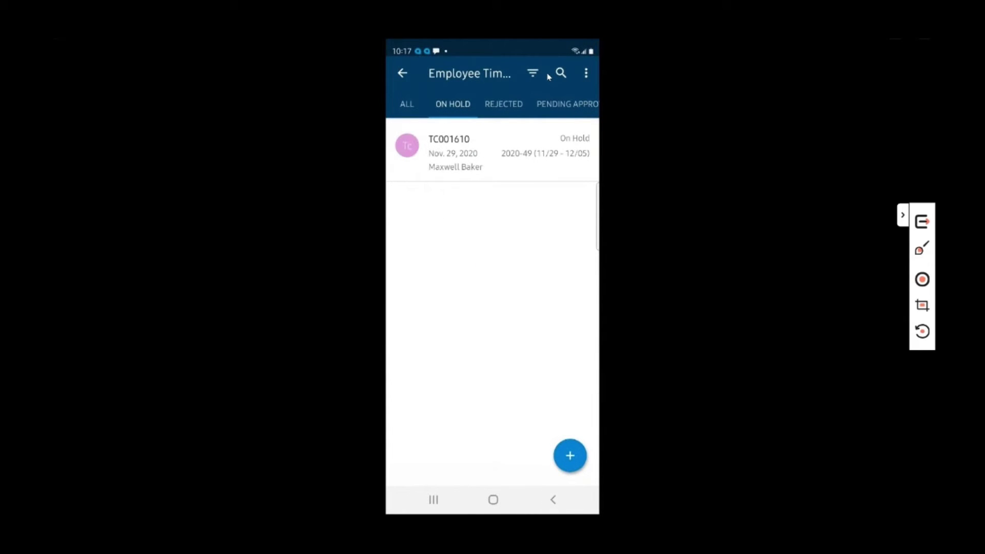
pyautogui.press('Escape')
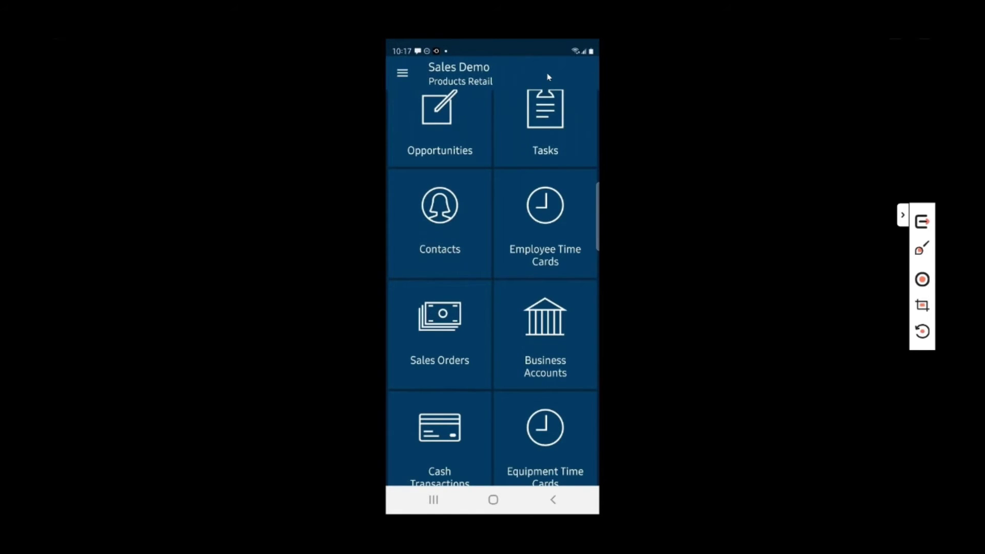
# Step: Move to the ACTIVESTAF sales order's notes and start dictating a note with the microphone
pyautogui.scroll(-3, 548, 77)
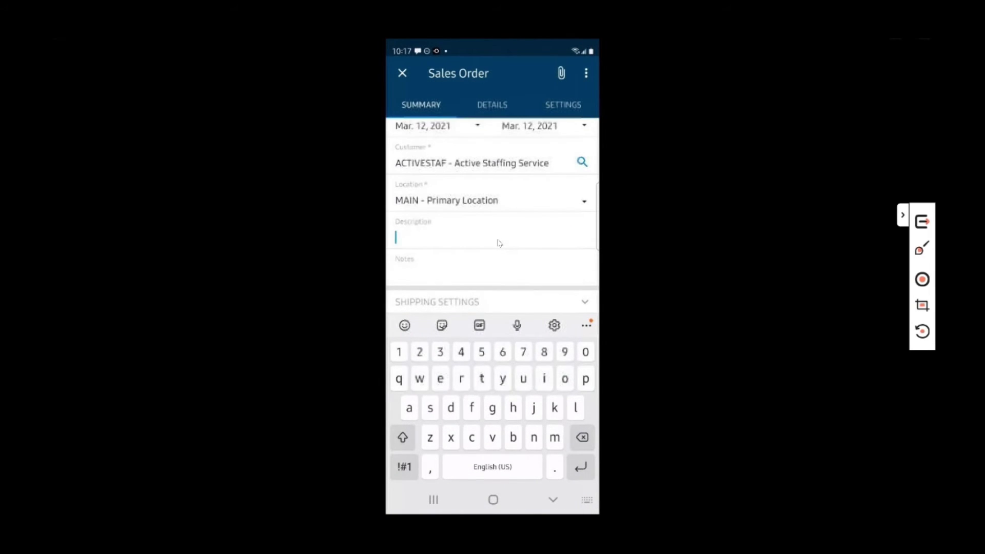
pyautogui.press('Tab')
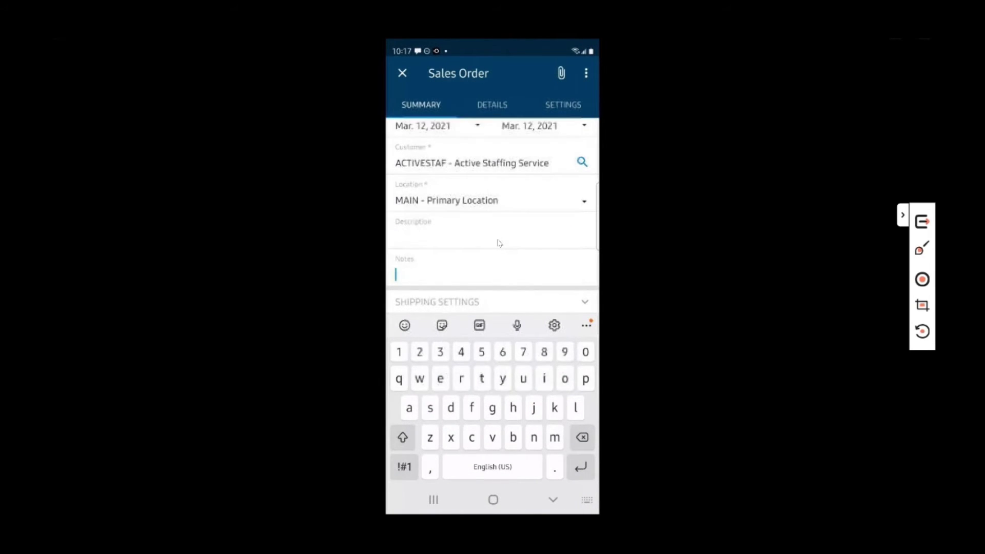
pyautogui.click(517, 326)
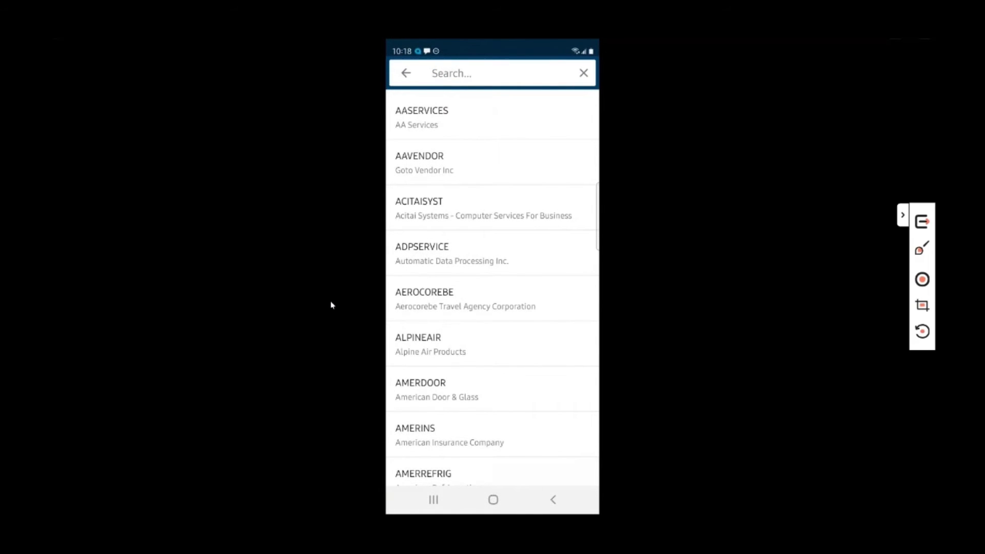
# Step: Search vendors for 'hard' and pick Good Hardware Pte., Ltd., which fills in Primary Location
pyautogui.write('hard')
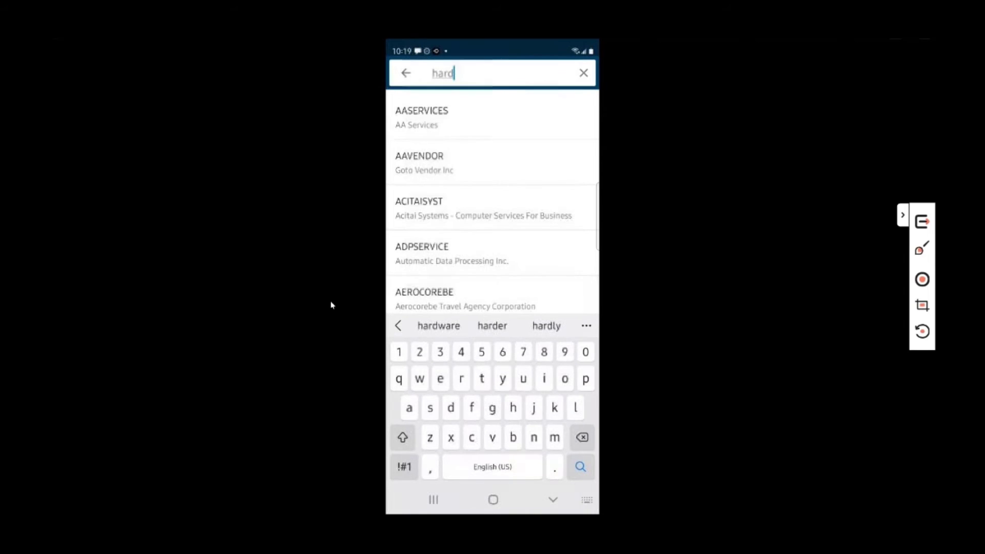
pyautogui.press('Return')
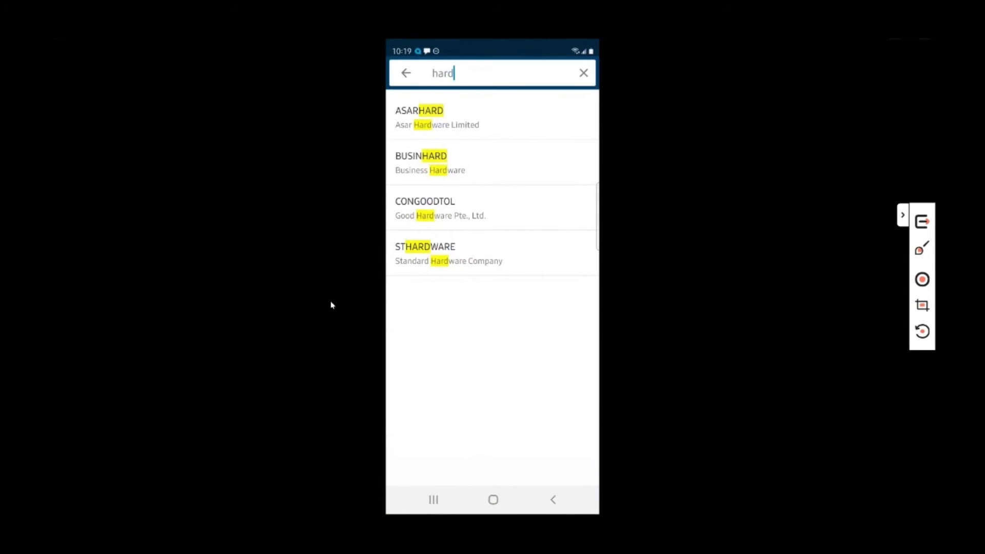
pyautogui.click(440, 208)
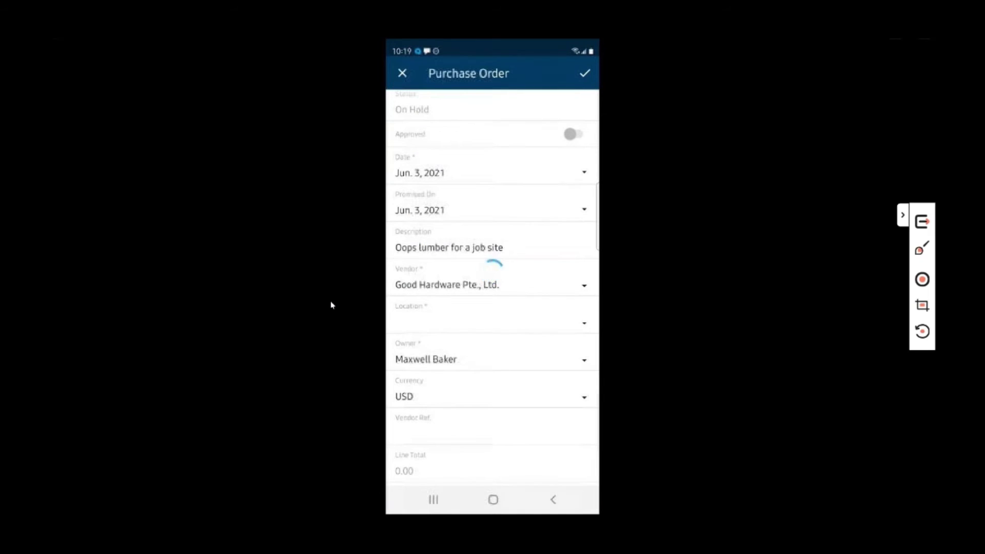
pyautogui.scroll(-5, 492, 287)
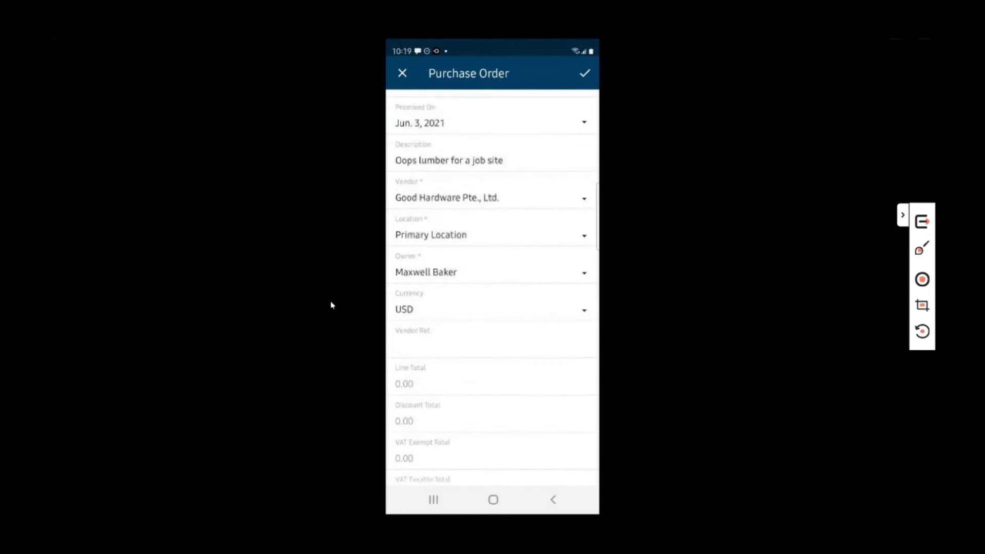
pyautogui.scroll(-3, 493, 287)
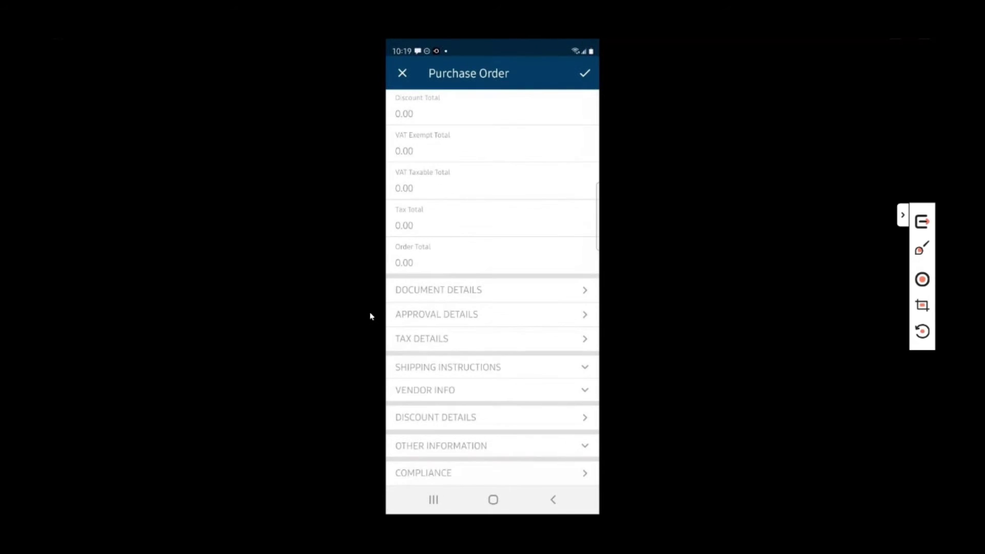
# Step: Add a purchase order line and find the 350 Series Window (AM350WINDO) by searching 'wind'
pyautogui.click(439, 291)
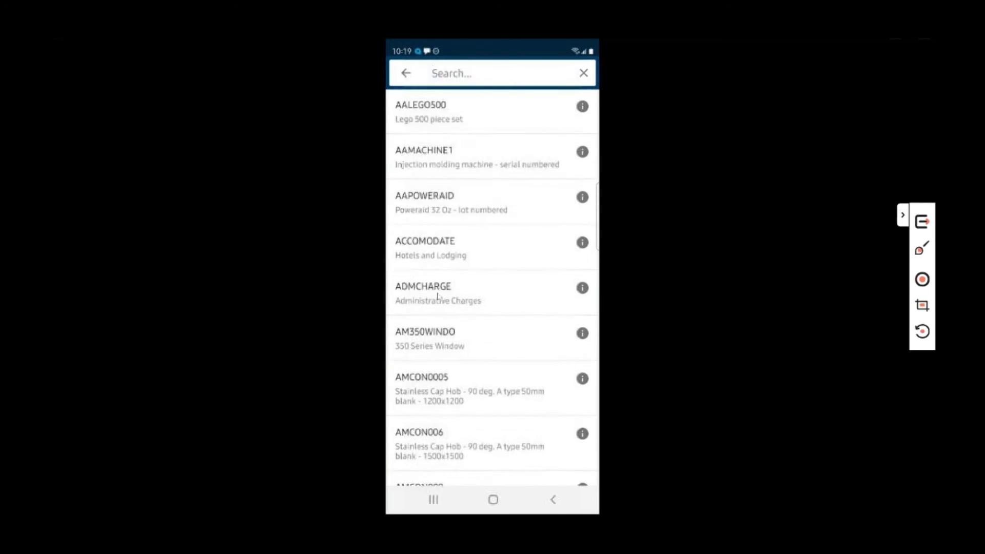
pyautogui.scroll(-10, 437, 296)
pyautogui.scroll(-5, 438, 296)
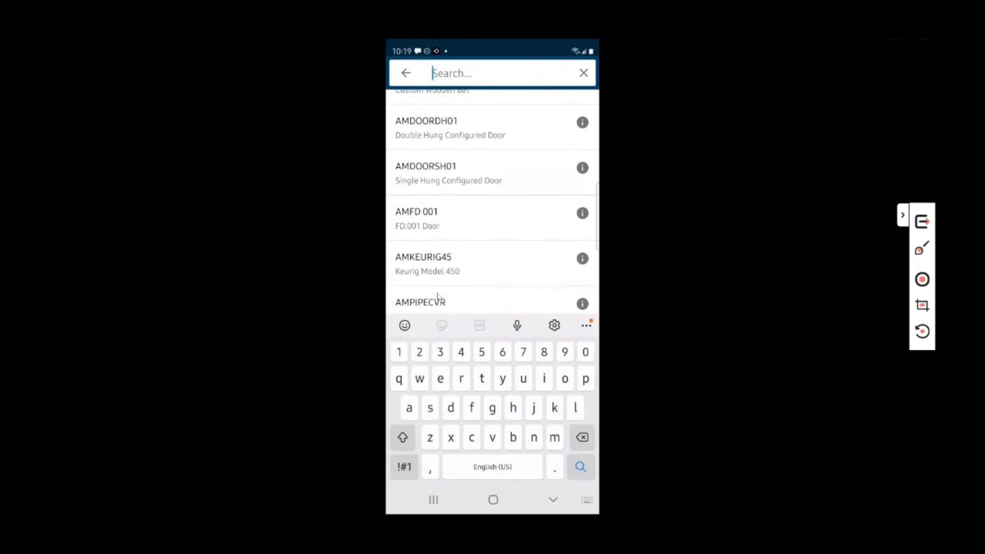
pyautogui.write('y')
pyautogui.press('BackSpace')
pyautogui.write('win')
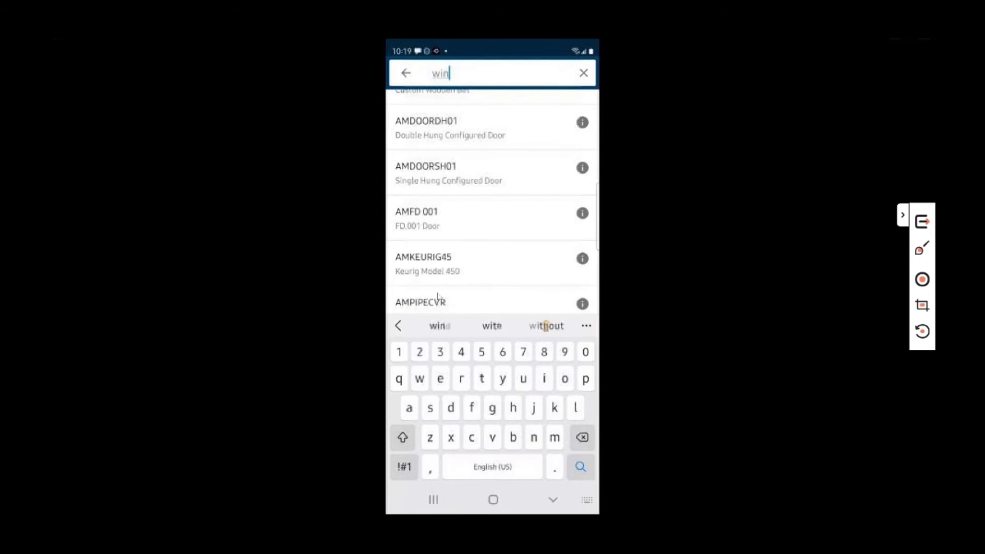
pyautogui.write('d')
pyautogui.press('Return')
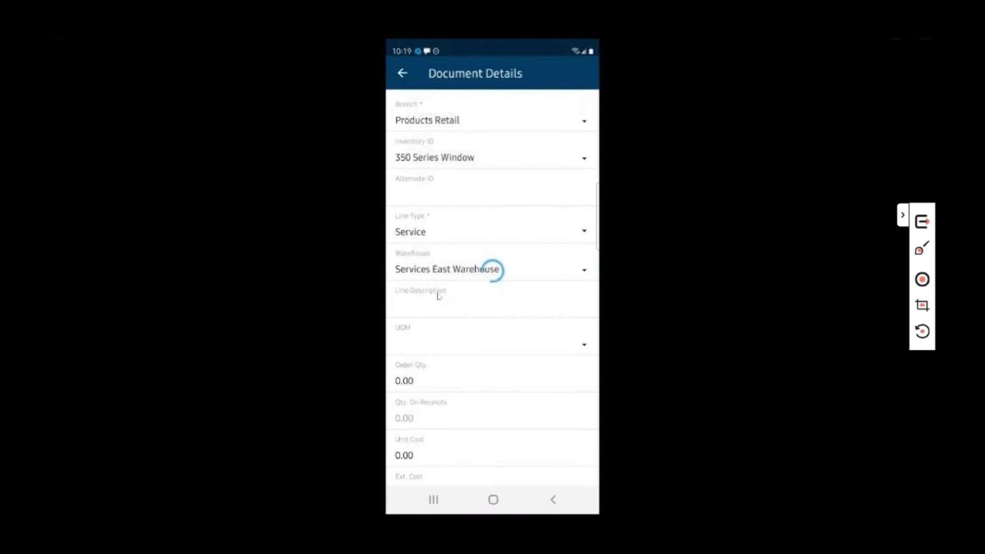
pyautogui.scroll(-3, 439, 296)
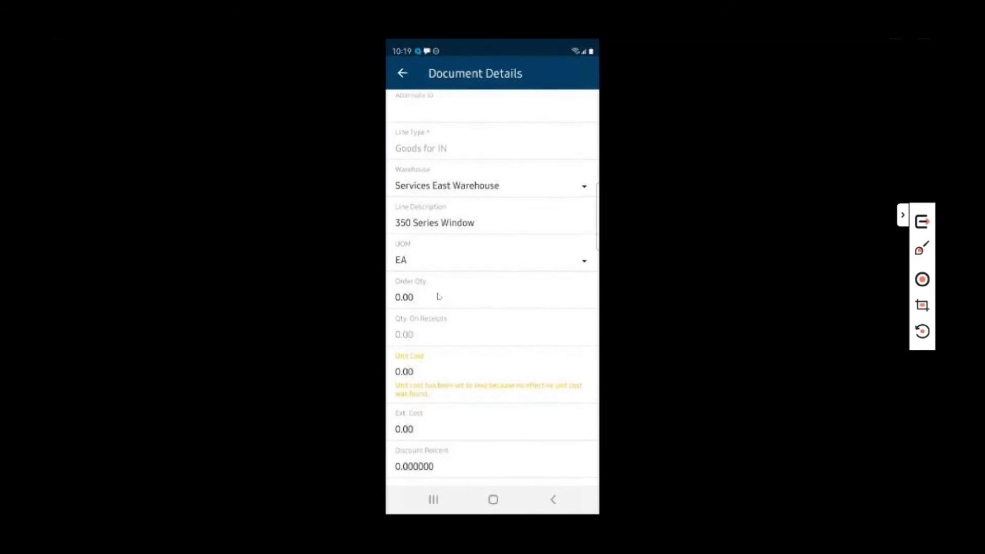
# Step: Set the line to Order Qty 5 at Unit Cost 850.00, totalling 4,250.00
pyautogui.click(438, 296)
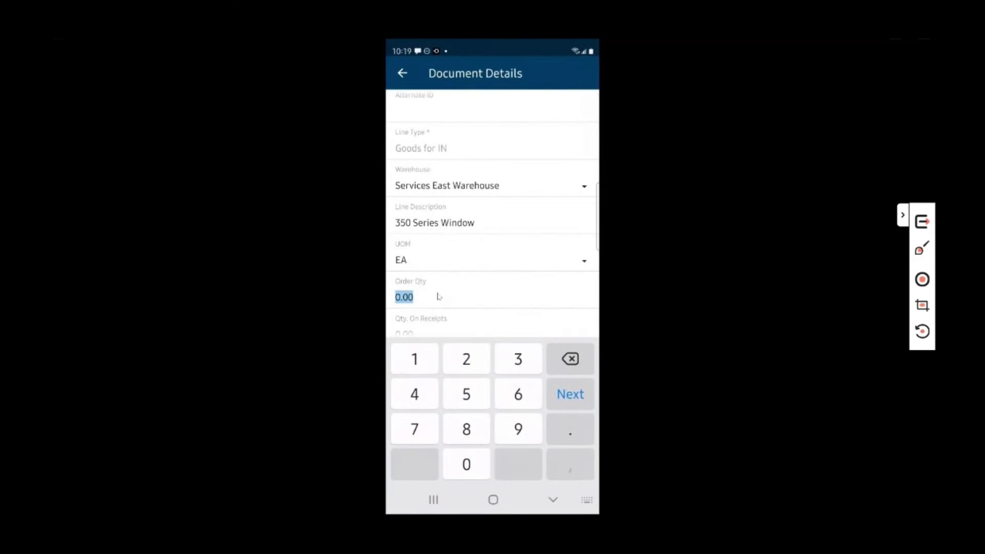
pyautogui.write('5')
pyautogui.scroll(-4, 438, 296)
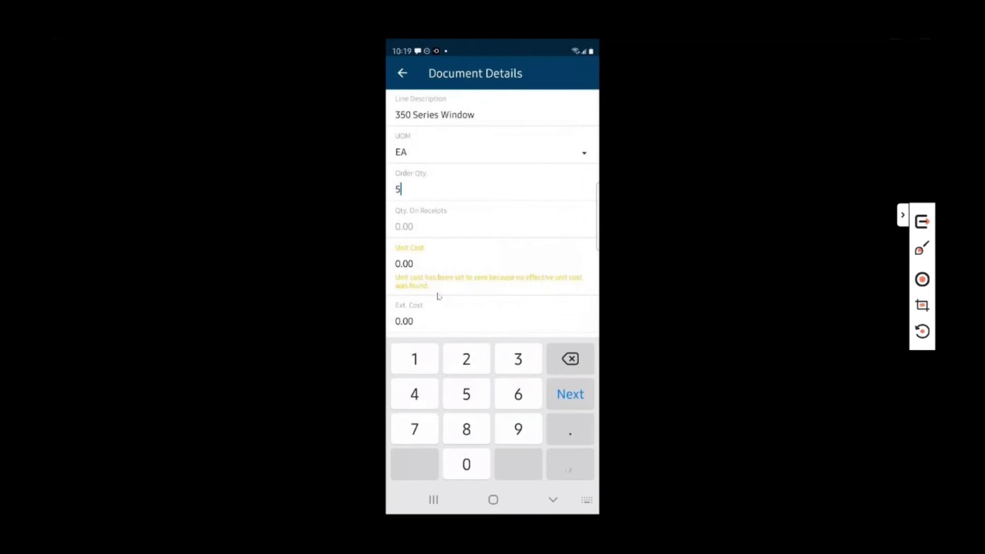
pyautogui.press('Return')
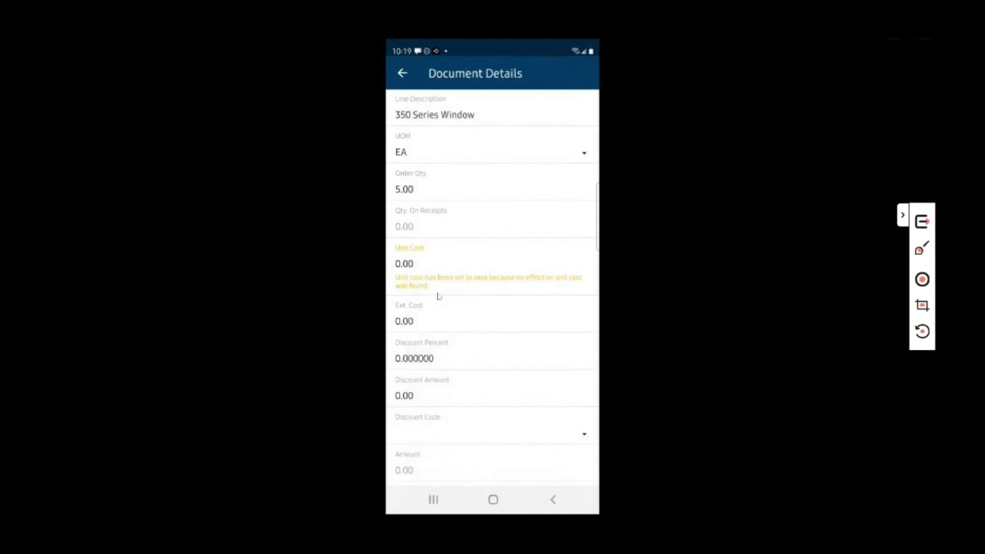
pyautogui.click(438, 296)
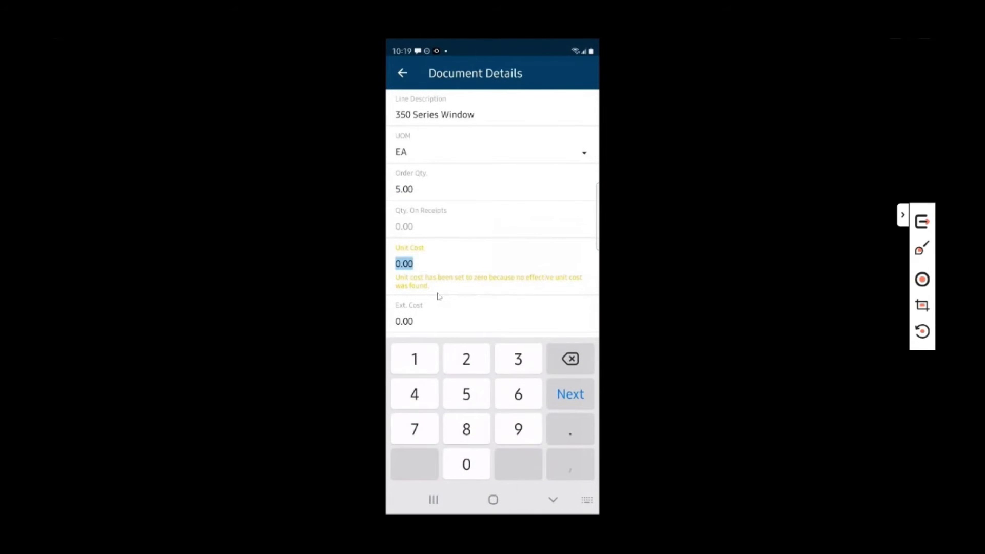
pyautogui.write('850')
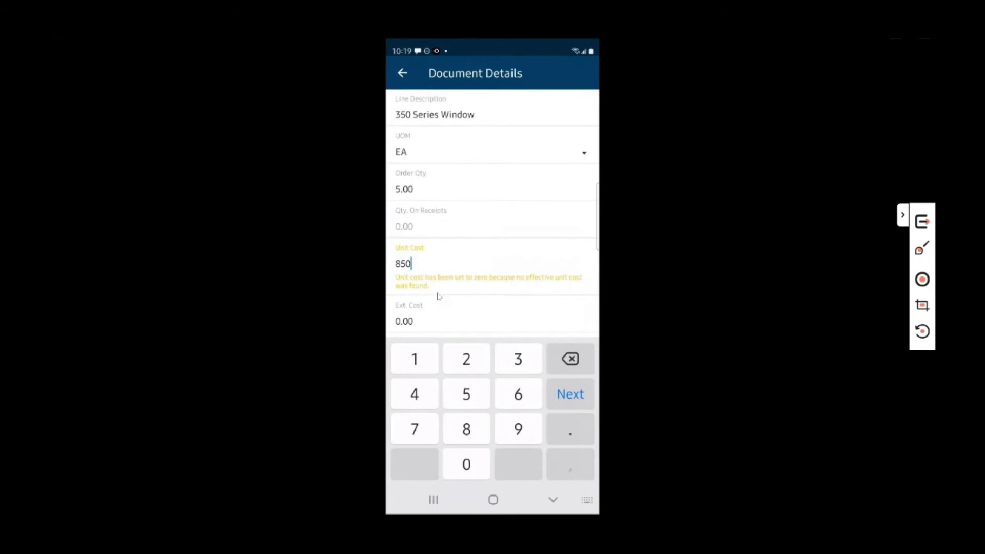
pyautogui.scroll(-2, 439, 296)
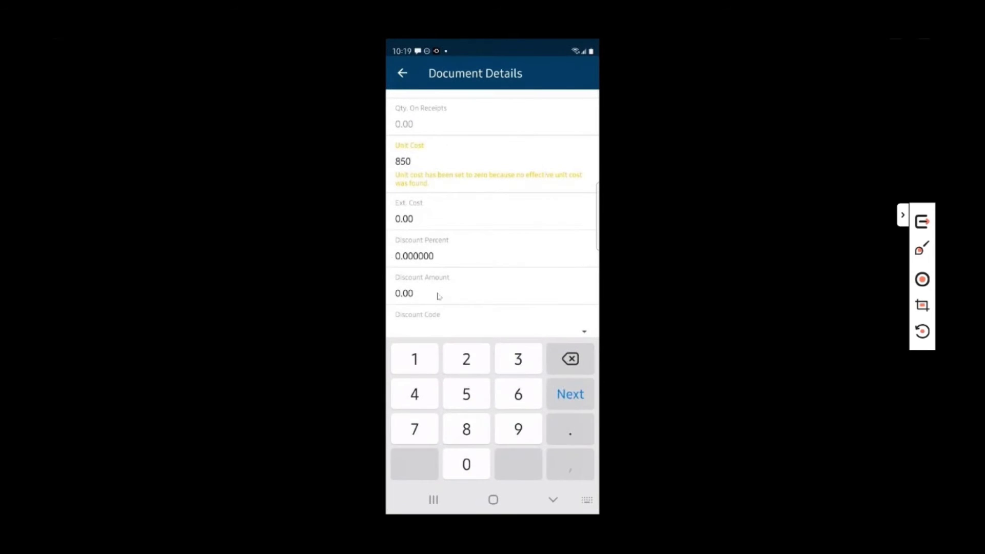
pyautogui.press('Return')
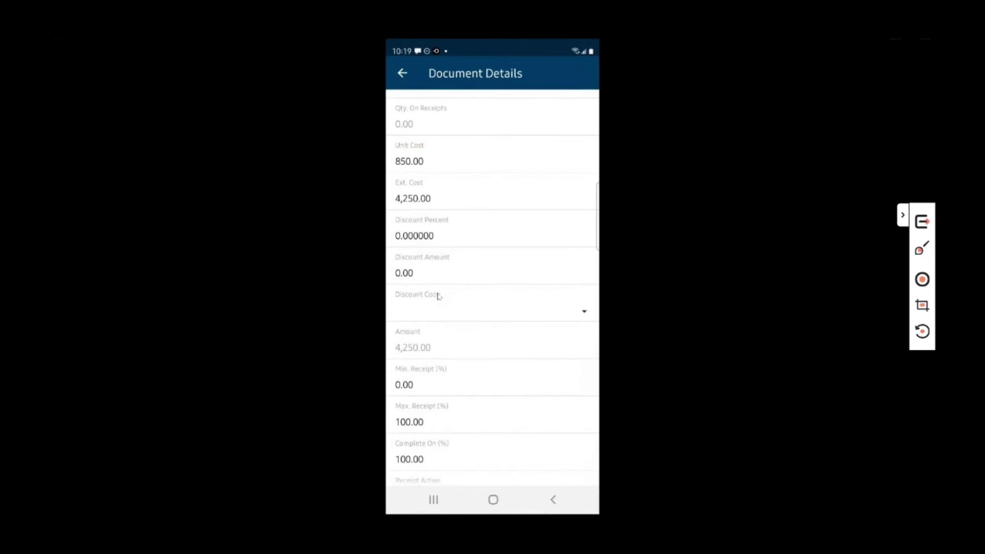
pyautogui.scroll(-4, 439, 296)
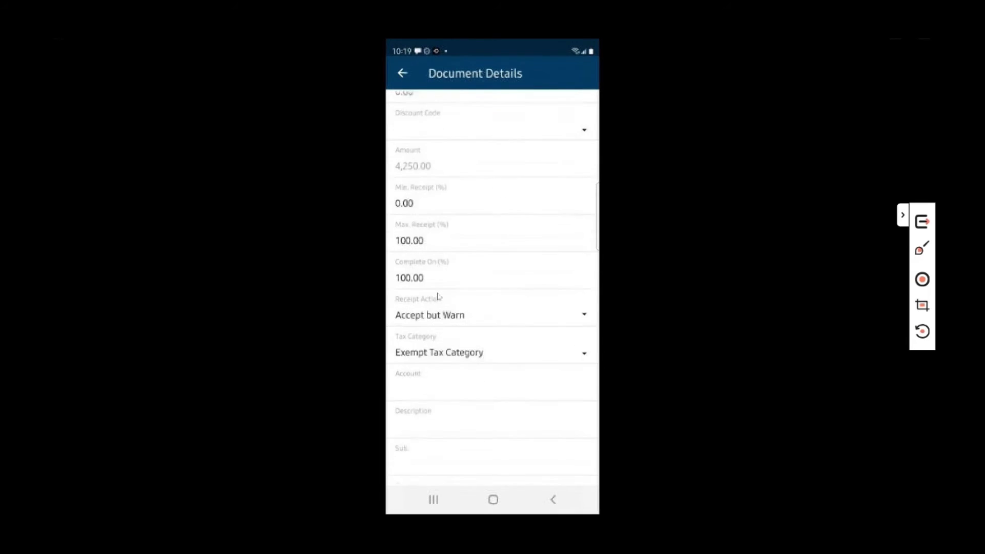
pyautogui.scroll(-1, 438, 296)
pyautogui.scroll(-2, 438, 296)
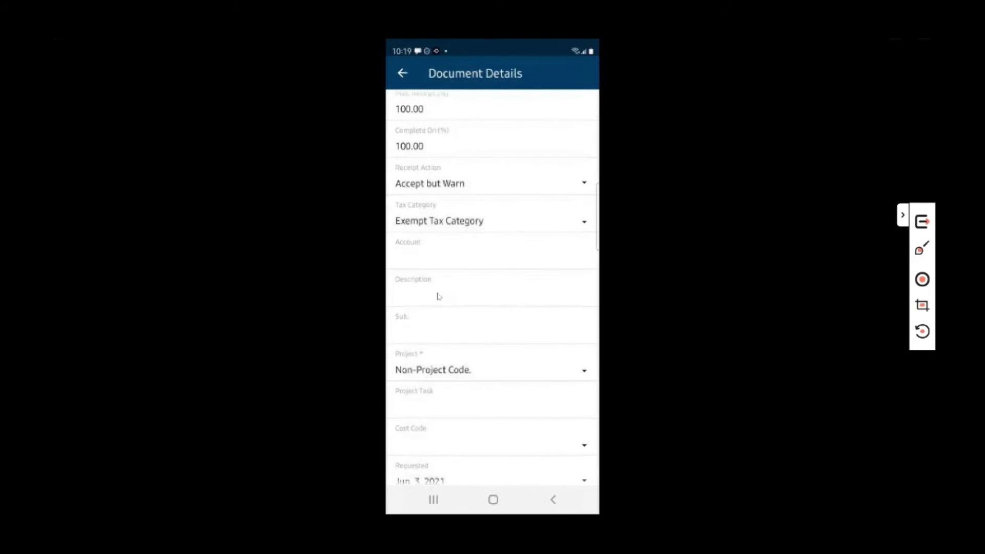
pyautogui.scroll(-2, 439, 295)
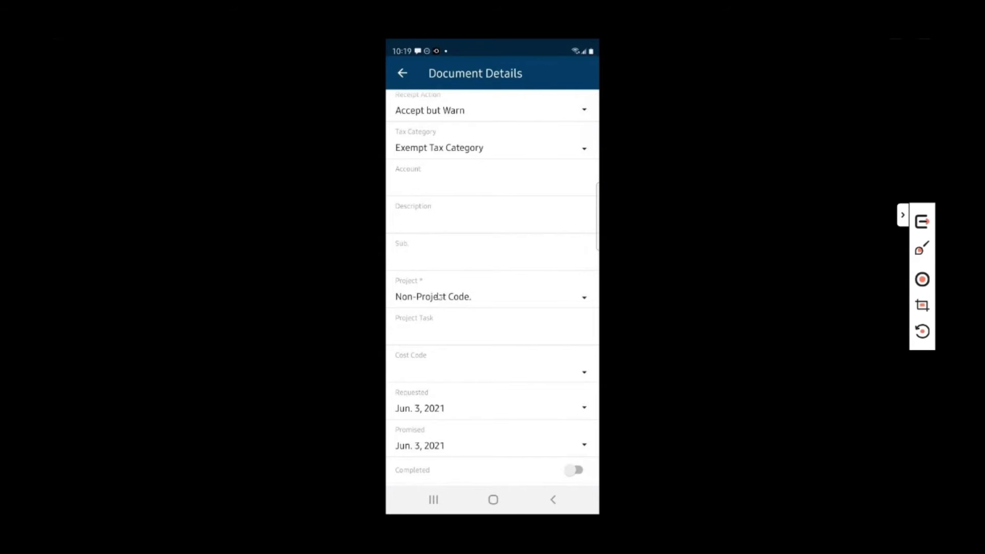
pyautogui.scroll(-1, 439, 296)
pyautogui.scroll(-8, 439, 296)
pyautogui.scroll(4, 438, 296)
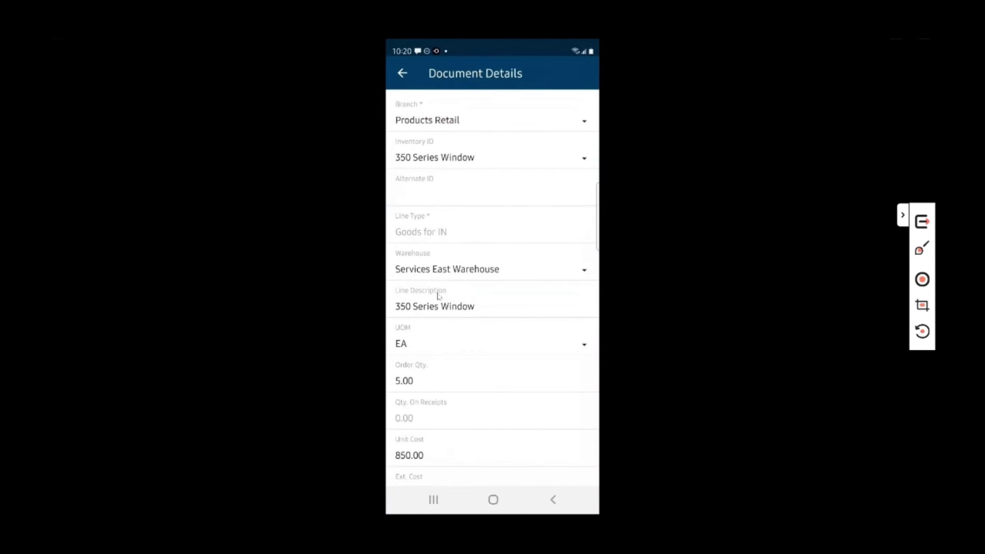
pyautogui.rightClick(438, 295)
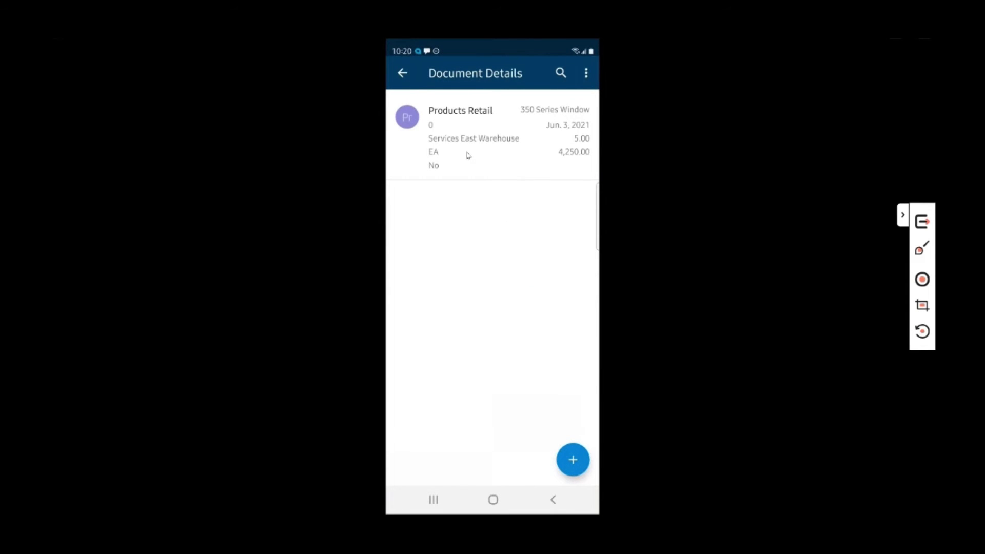
# Step: Return from the line list to the Good Hardware purchase order form
pyautogui.click(398, 77)
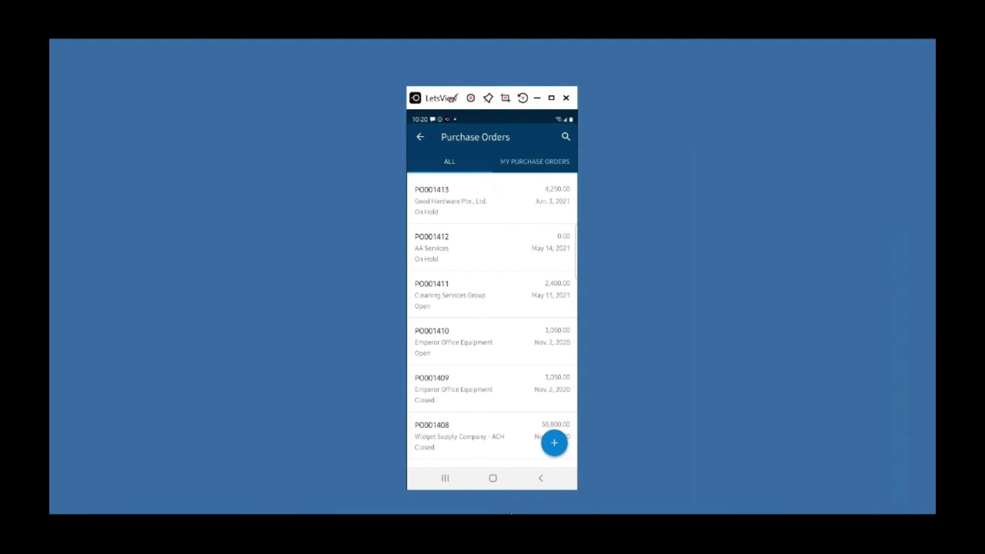
# Step: Open the Purchase Orders list from the Purchases workspace in the desktop browser
pyautogui.hotkey('alt', 'Tab')
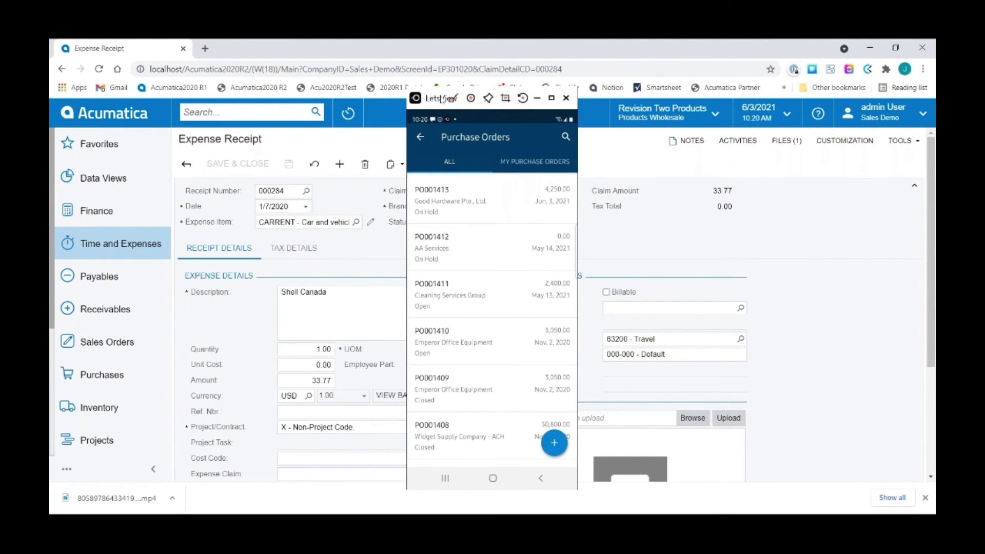
pyautogui.moveTo(453, 100); pyautogui.dragTo(720, 74)
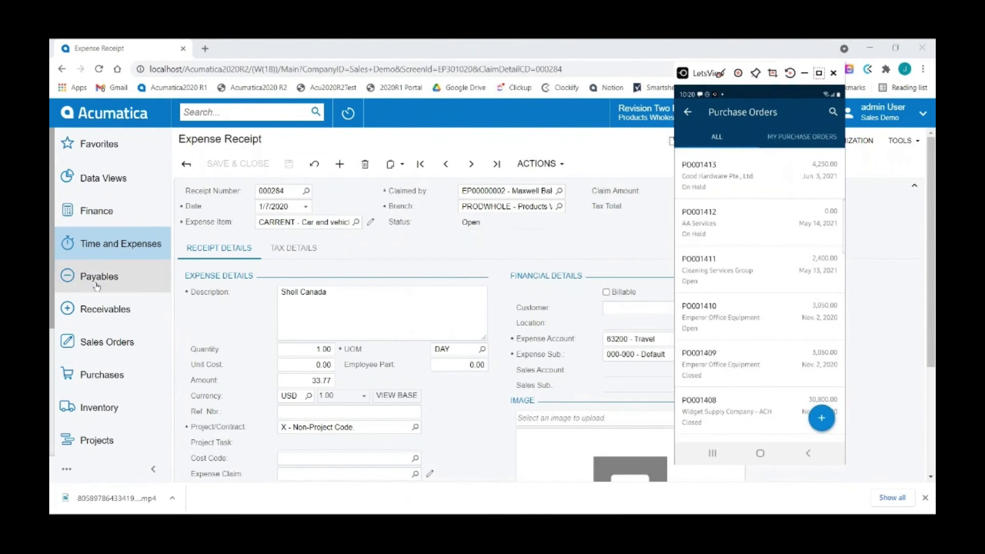
pyautogui.click(102, 374)
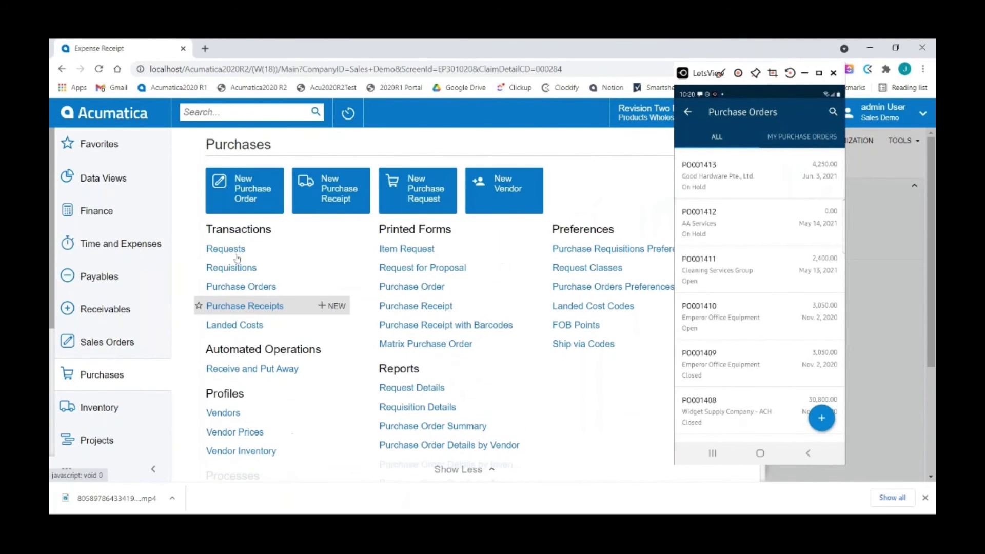
pyautogui.click(240, 286)
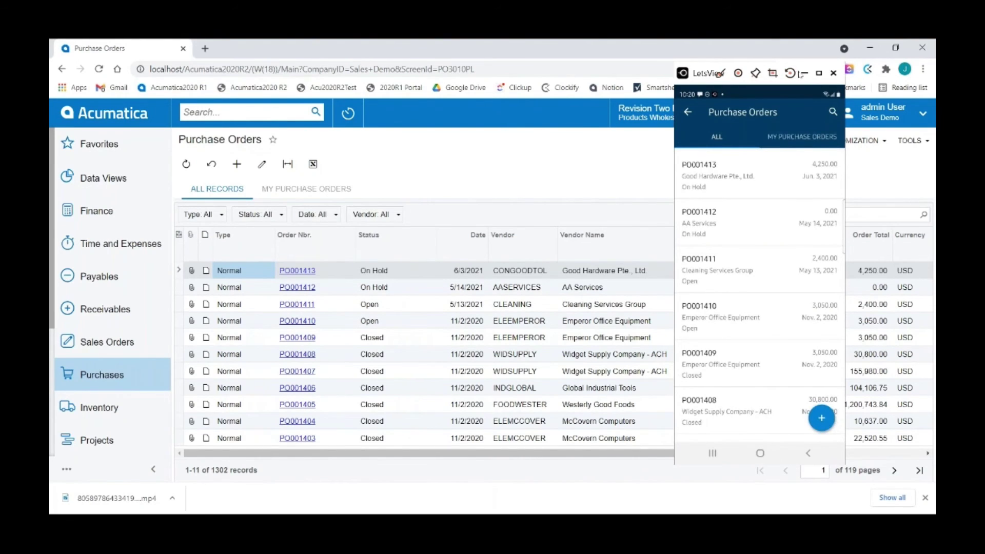
pyautogui.click(803, 73)
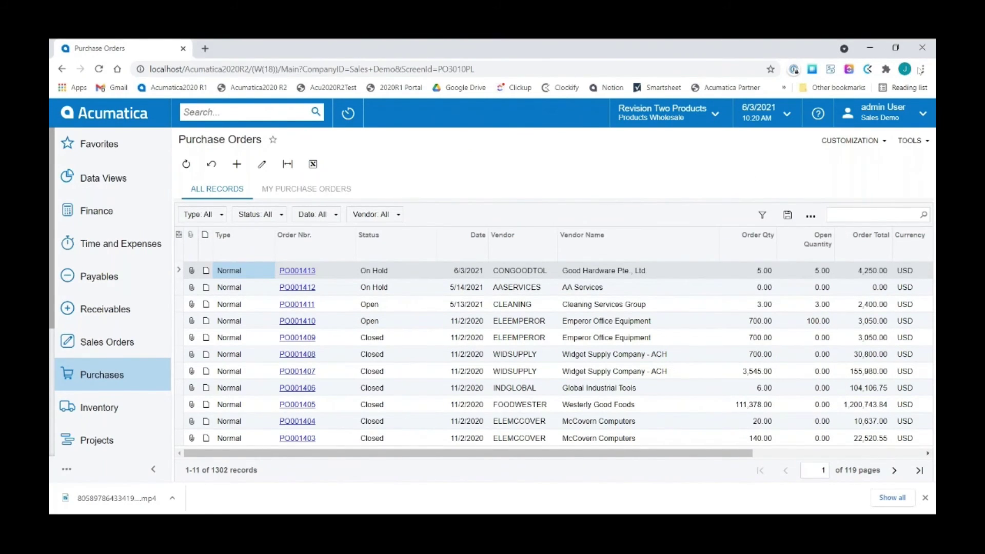
# Step: Review PO001413's vendor, quantities, 4,250.00 total and On Hold status
pyautogui.click(579, 271)
pyautogui.click(772, 275)
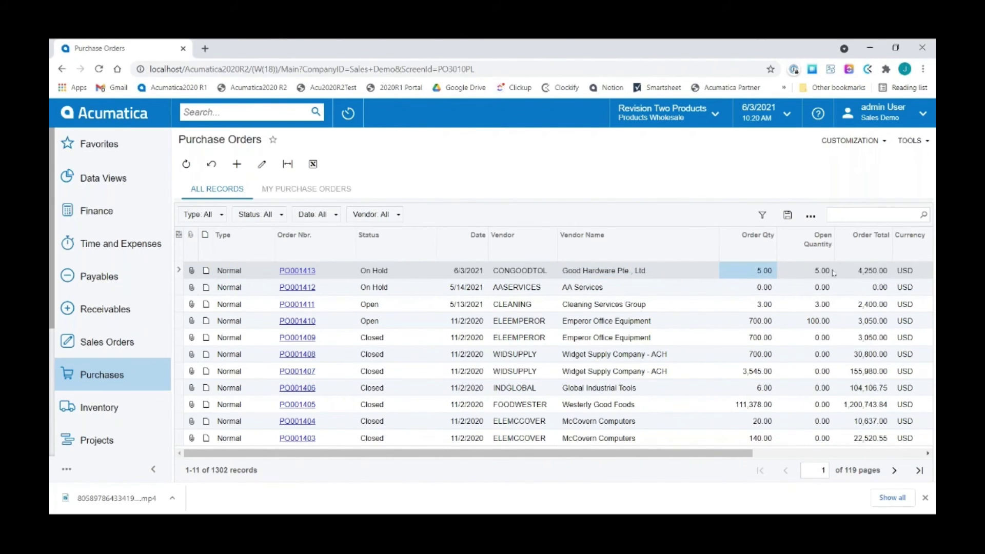
pyautogui.click(861, 275)
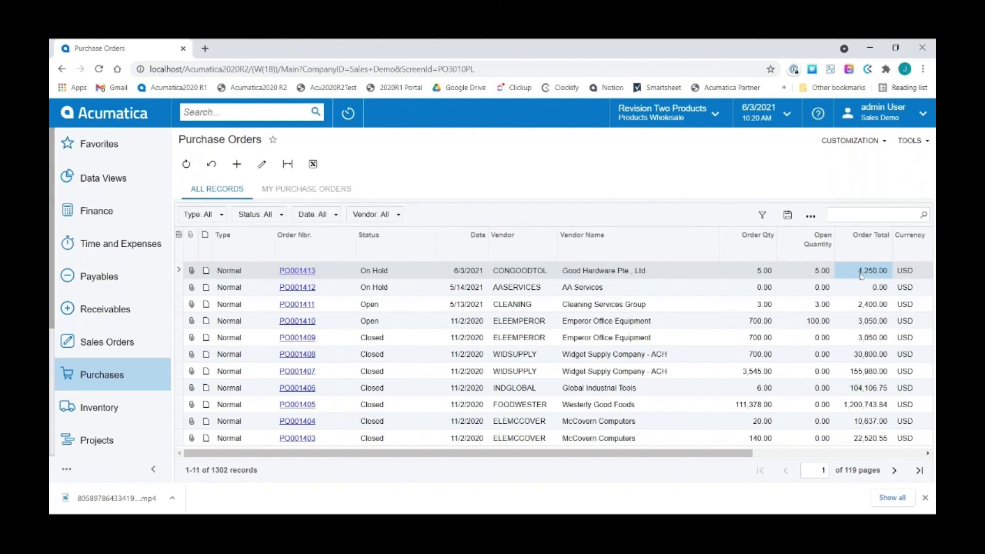
pyautogui.click(395, 275)
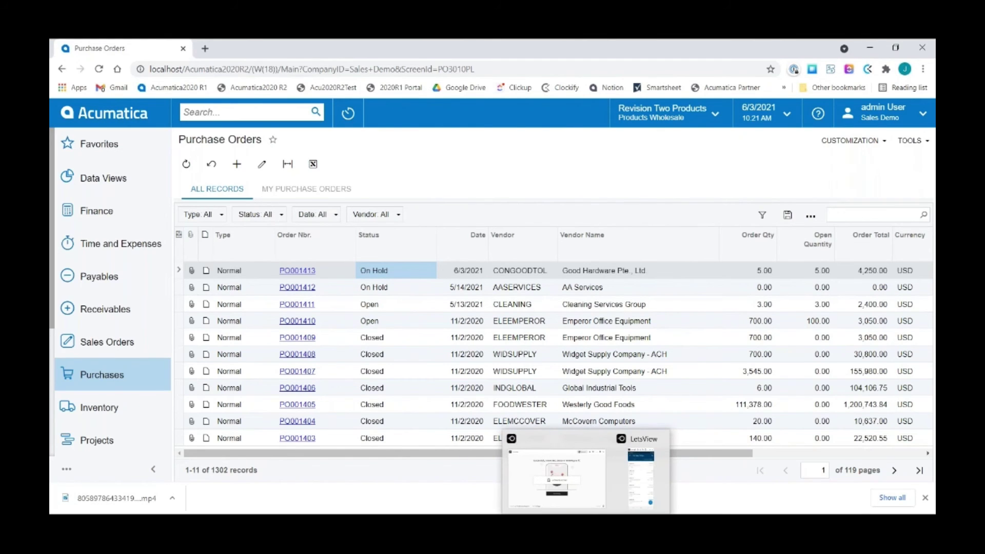
# Step: Open PO001413 on the full-screen phone mirror, switch Hold off and approve it
pyautogui.click(640, 494)
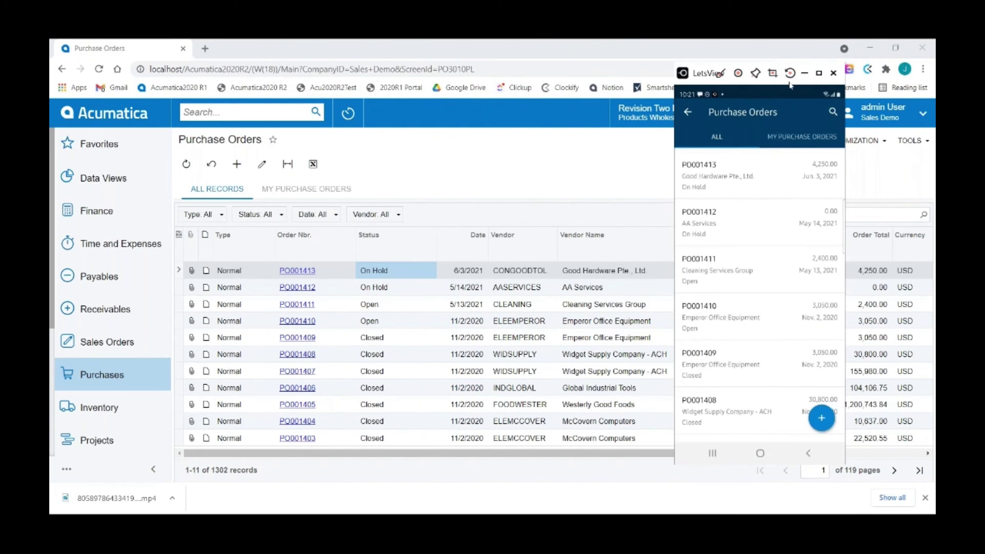
pyautogui.click(819, 73)
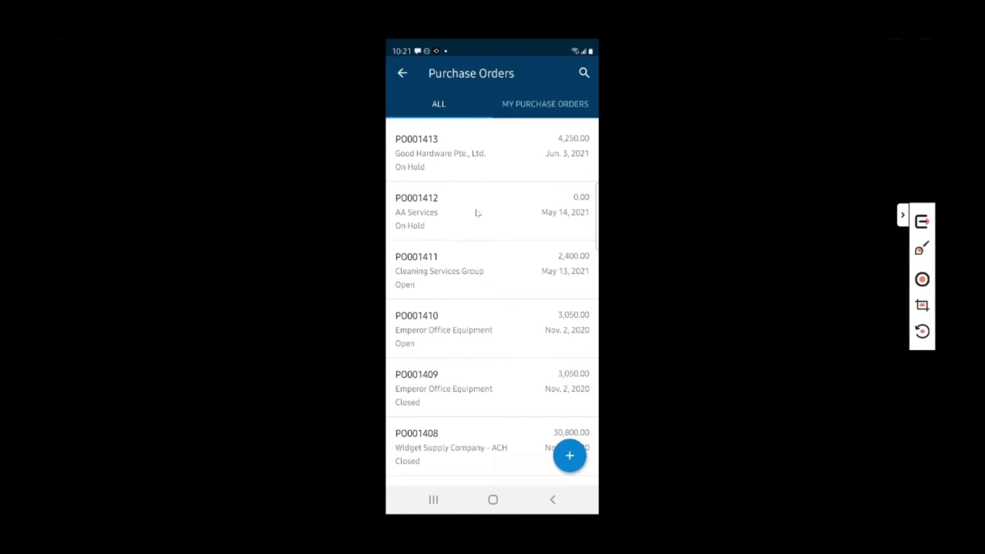
pyautogui.click(439, 169)
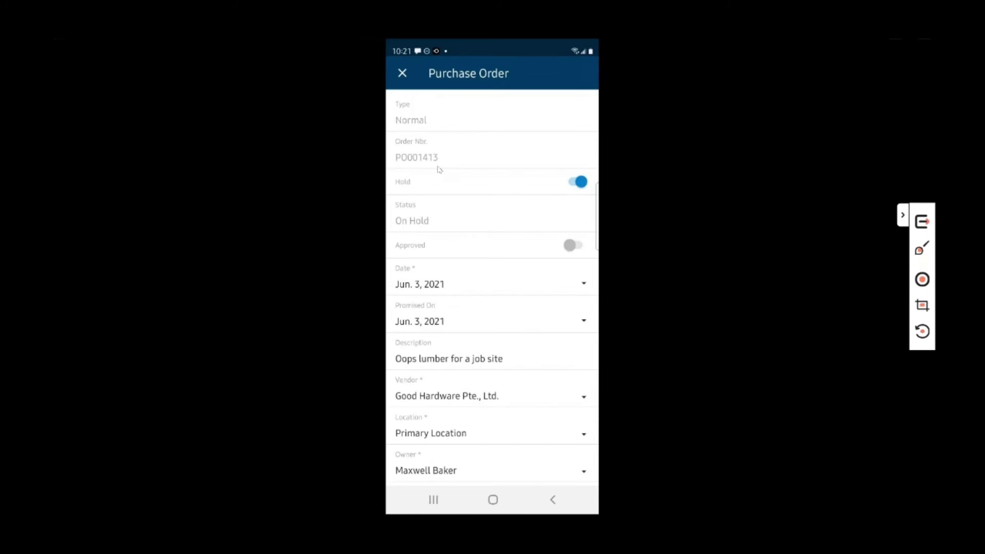
pyautogui.click(575, 186)
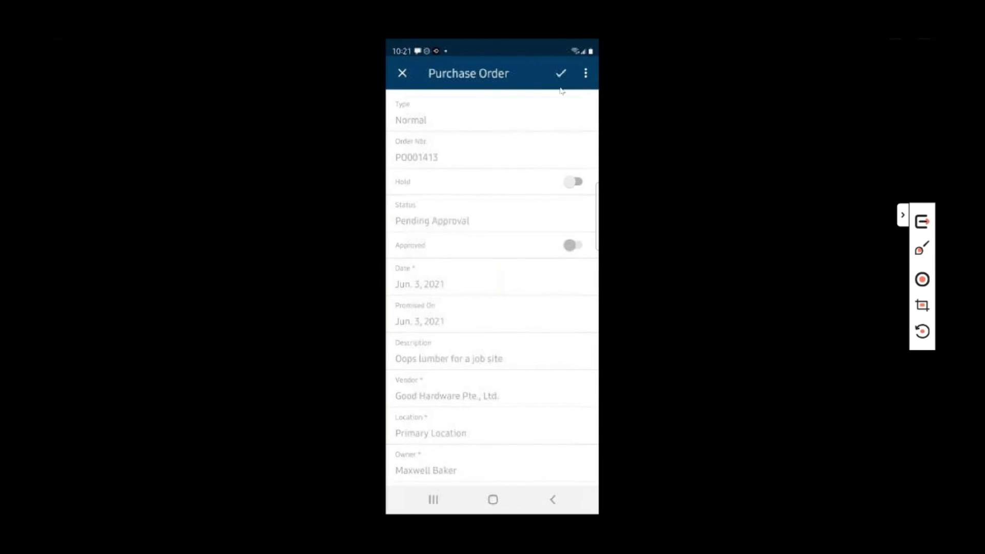
pyautogui.click(585, 73)
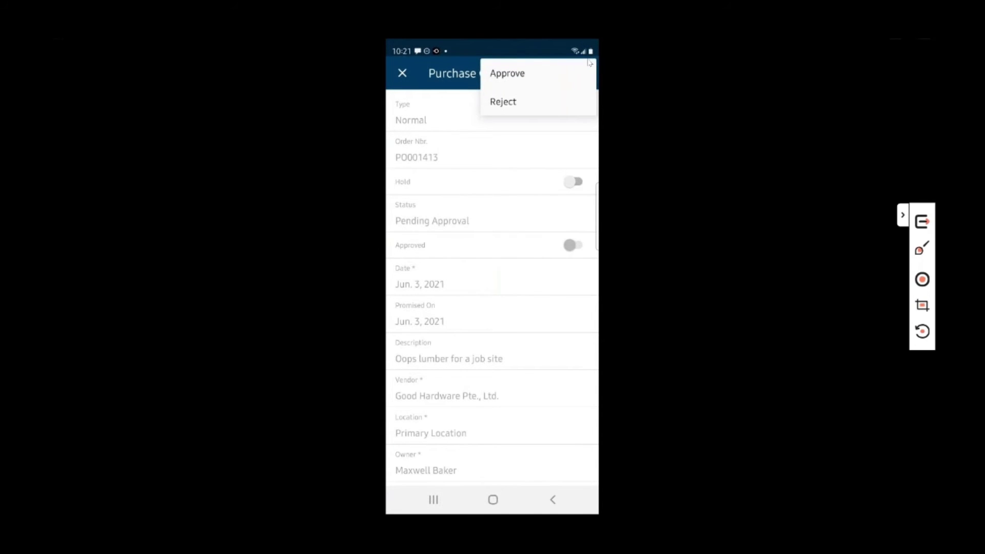
pyautogui.click(588, 63)
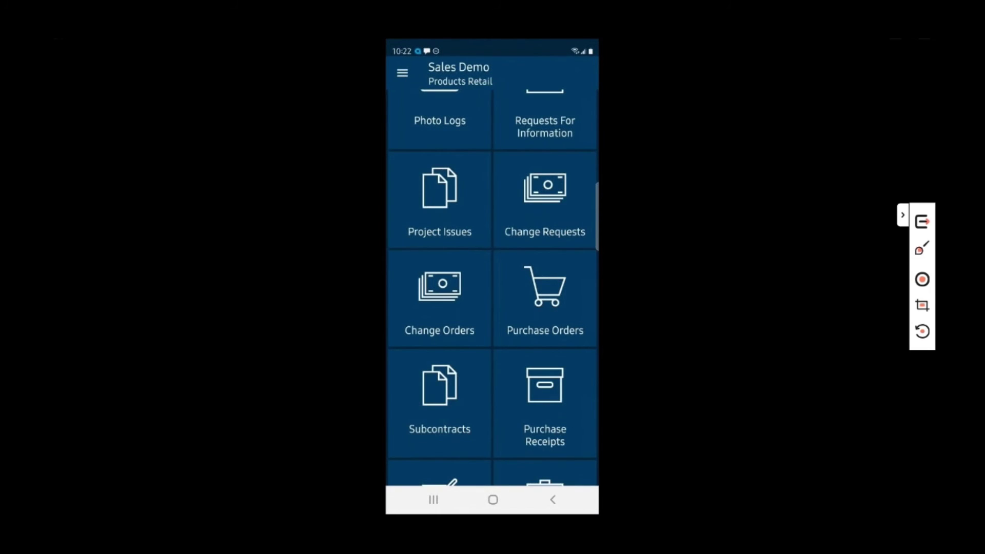
pyautogui.scroll(-10, 492, 287)
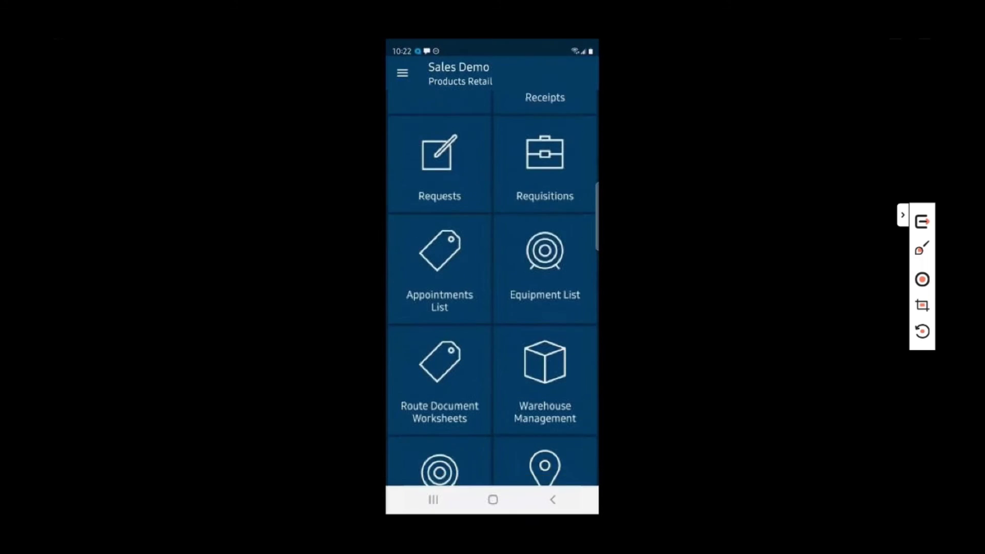
pyautogui.scroll(-10, 492, 288)
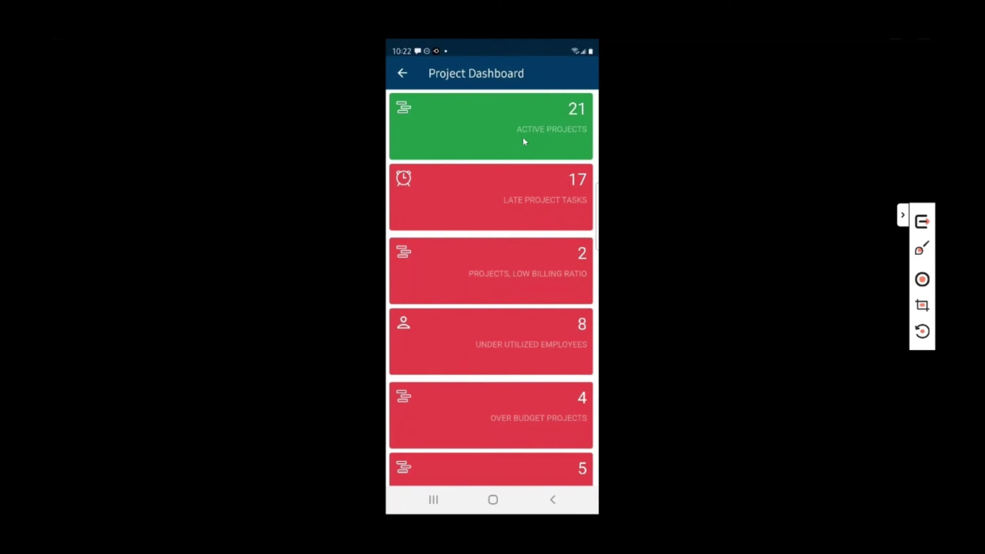
pyautogui.scroll(-3, 523, 140)
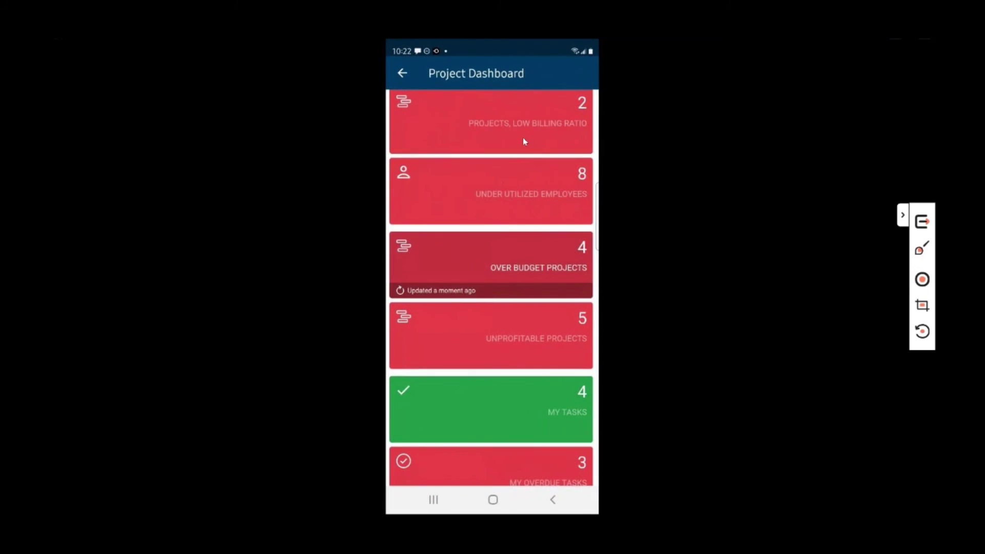
pyautogui.scroll(-2, 523, 140)
pyautogui.scroll(-1, 523, 140)
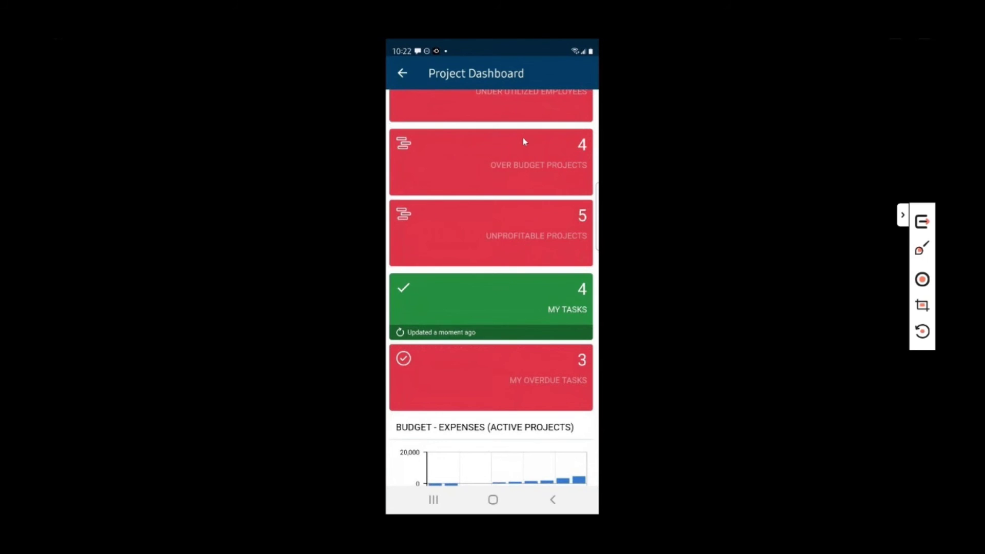
pyautogui.scroll(-5, 523, 139)
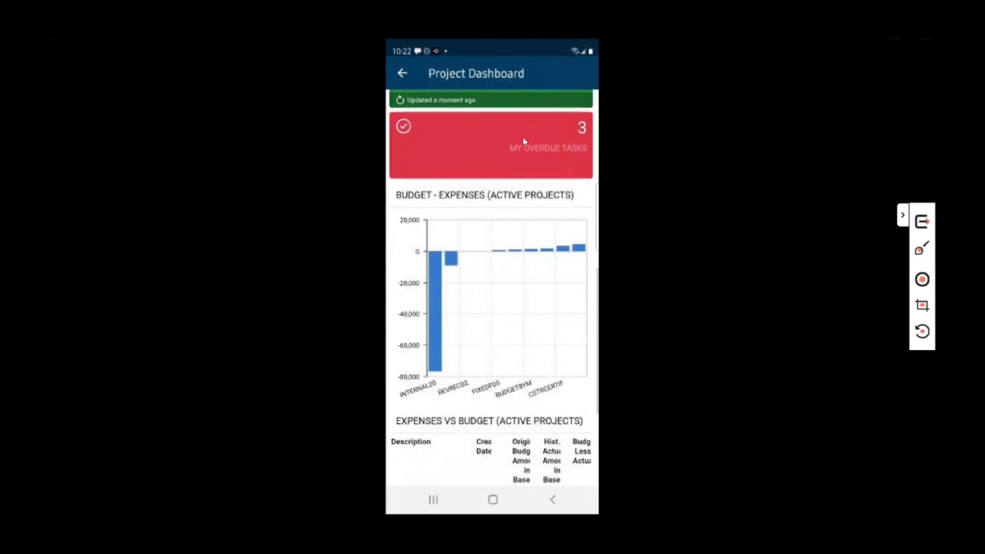
pyautogui.scroll(-4, 524, 142)
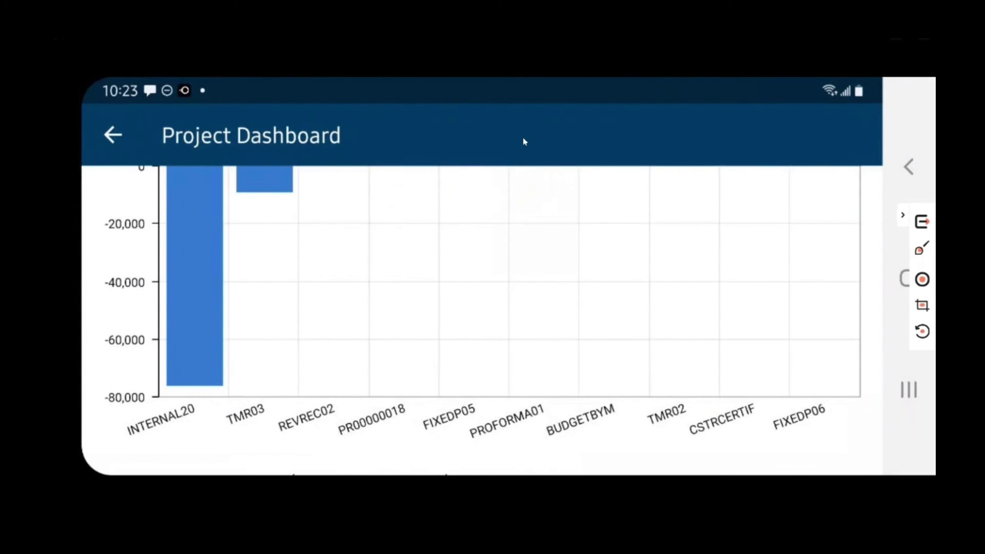
pyautogui.scroll(-6, 522, 137)
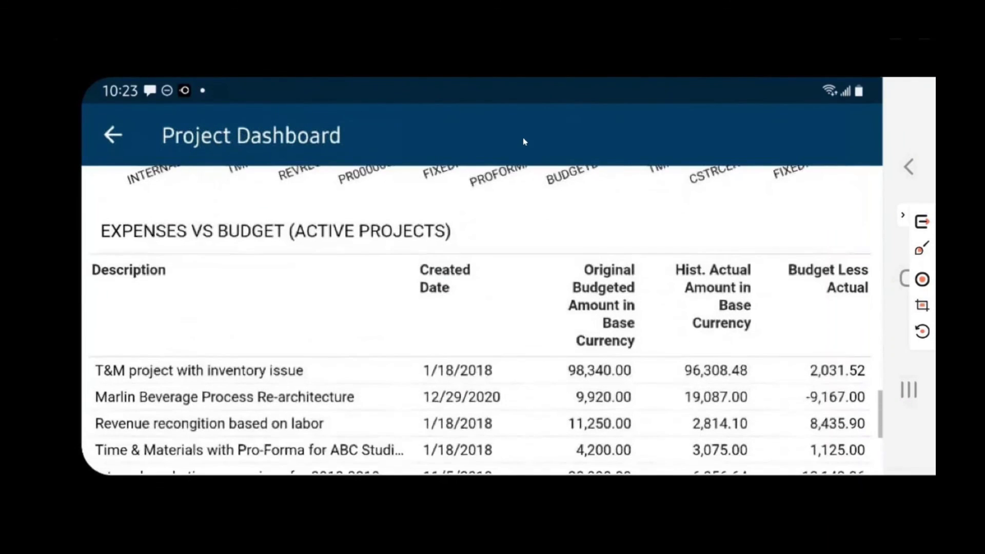
pyautogui.scroll(-2, 522, 137)
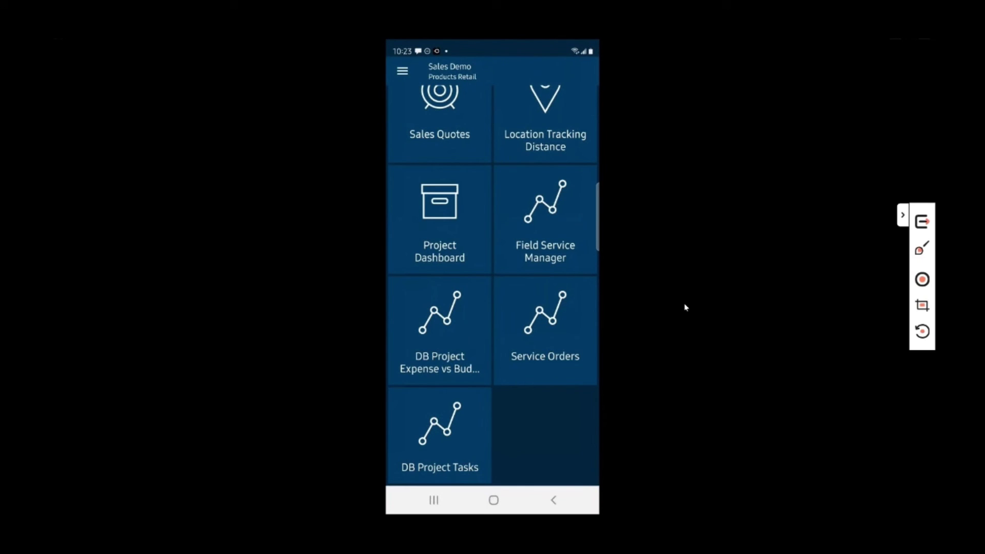
# Step: Open Sales by Sales People from the Data Views list in the desktop browser
pyautogui.press('Escape')
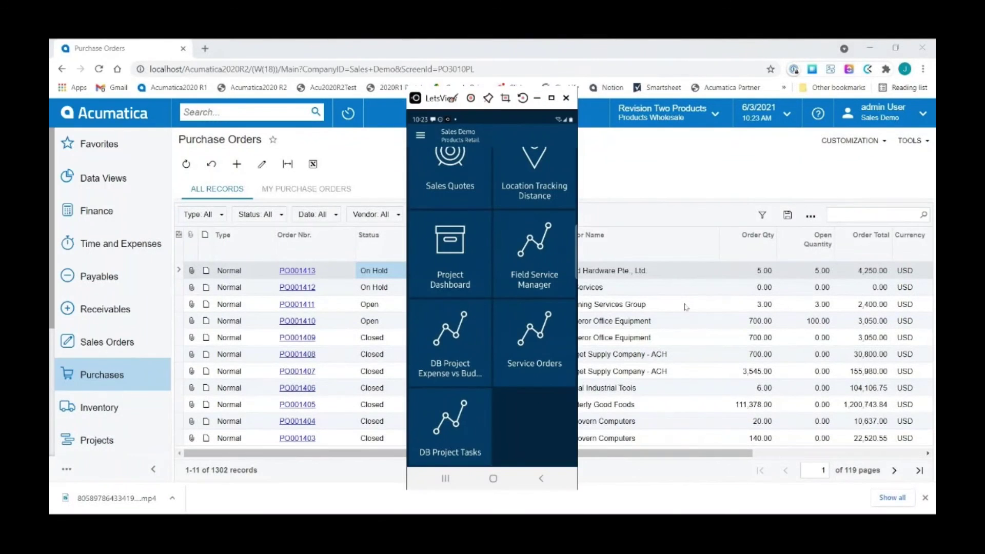
pyautogui.click(100, 177)
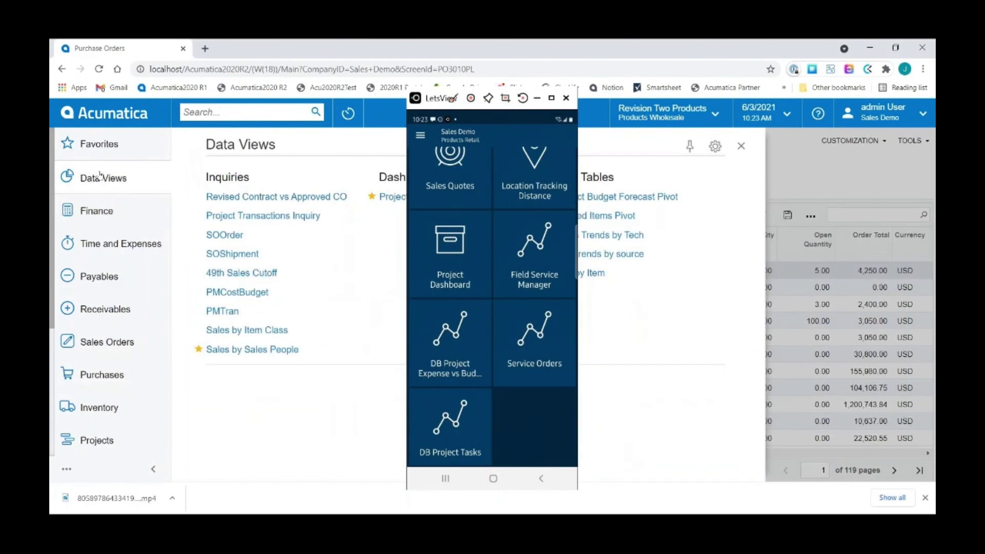
pyautogui.click(536, 97)
pyautogui.click(256, 349)
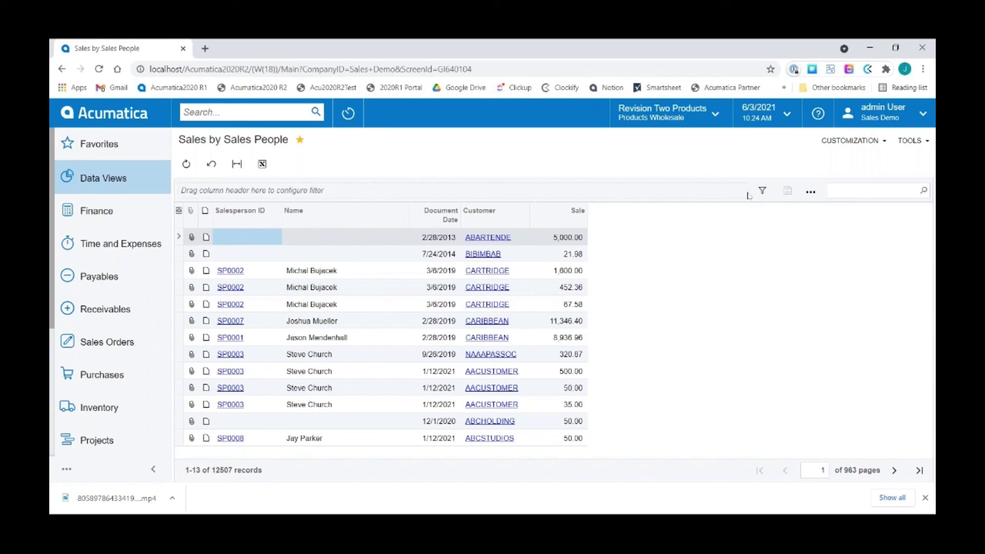
# Step: Tick Expose to the Mobile Application on the Sales by Sales Person 2 inquiry and save
pyautogui.click(849, 145)
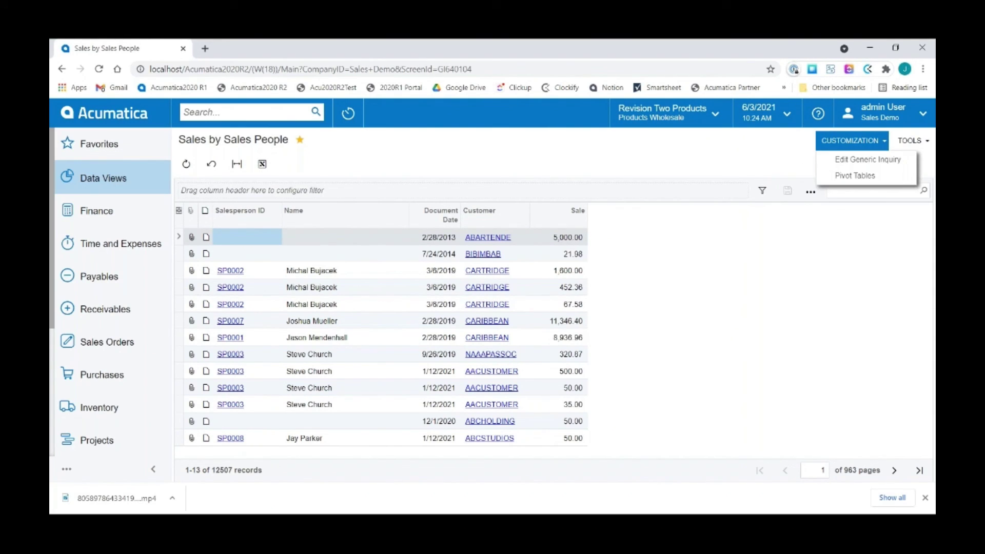
pyautogui.click(850, 160)
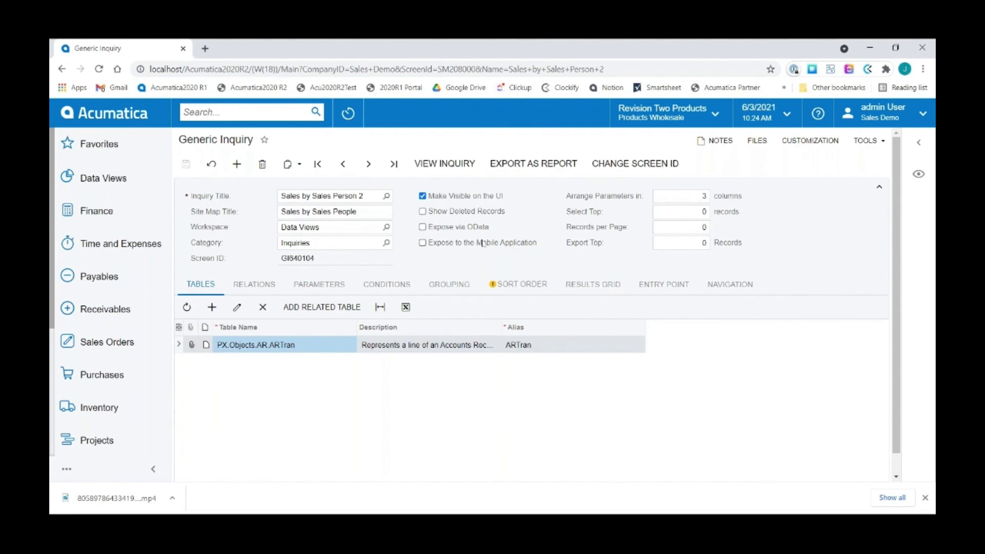
pyautogui.click(422, 244)
pyautogui.click(187, 164)
pyautogui.moveTo(564, 543)
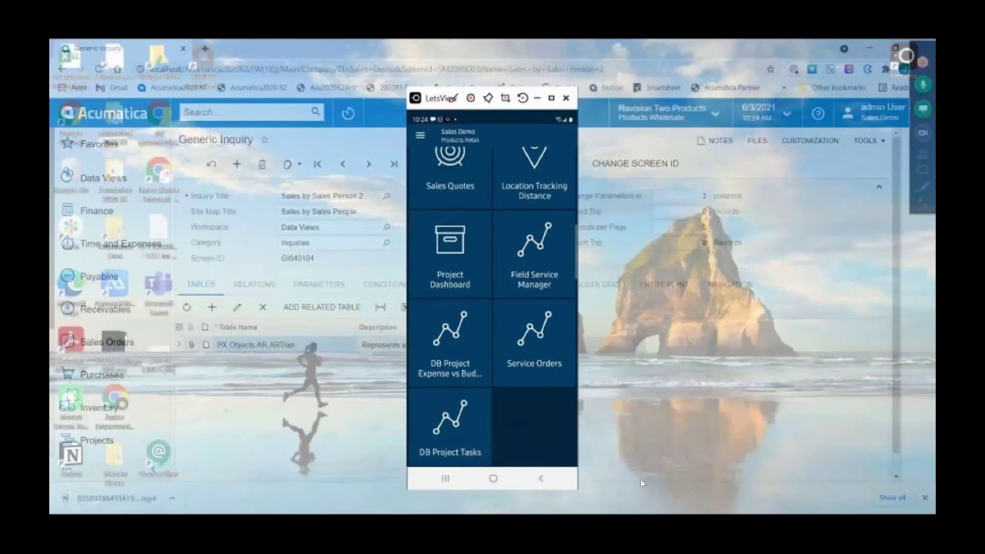
pyautogui.click(647, 461)
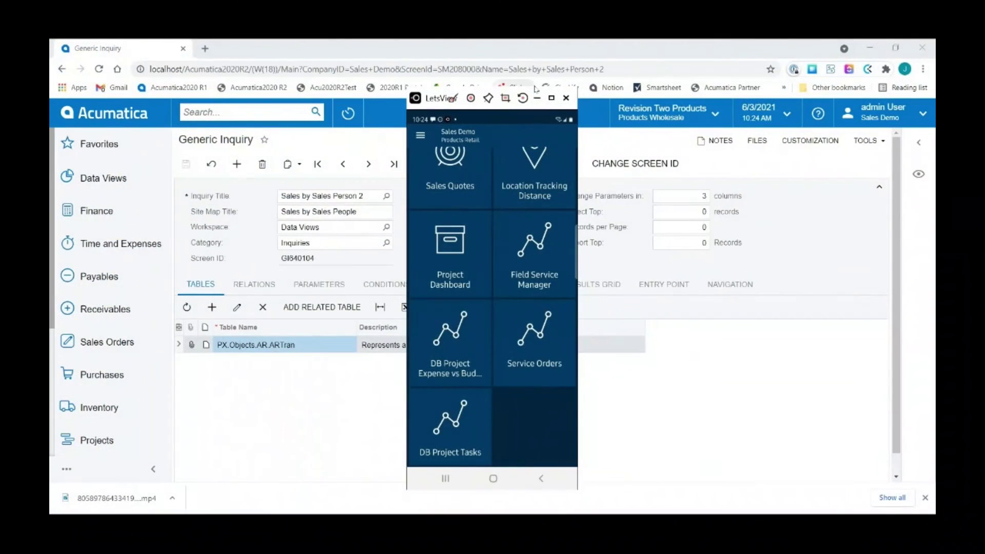
# Step: Open the new Sales by Sales People tile on the maximized phone mirror
pyautogui.click(551, 98)
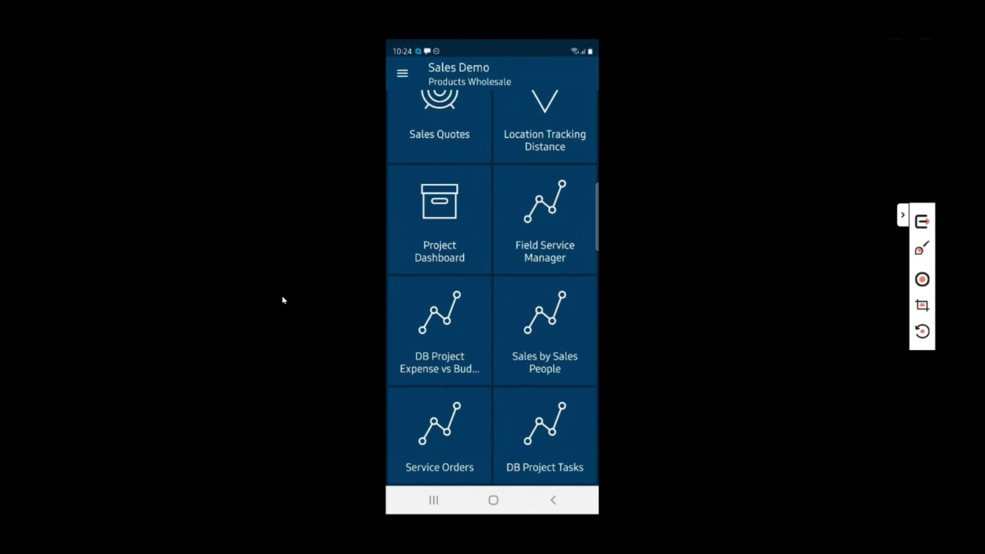
pyautogui.click(539, 318)
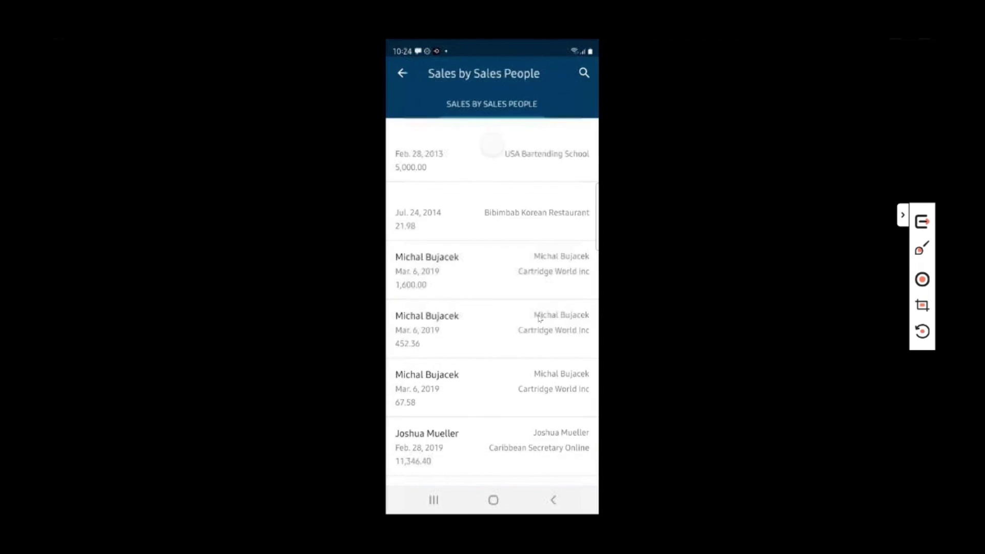